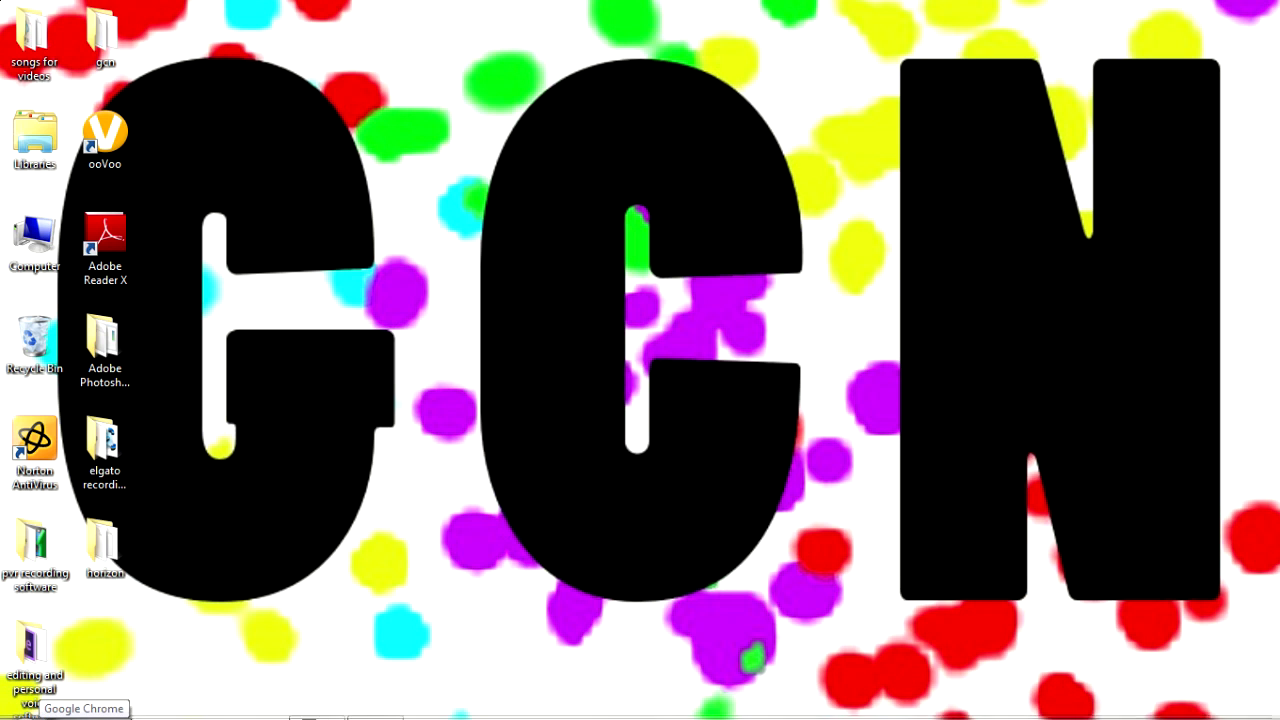
# Step: Launch Google Chrome from the taskbar, opening the GetCreativeNation YouTube channel
pyautogui.click(96, 702)
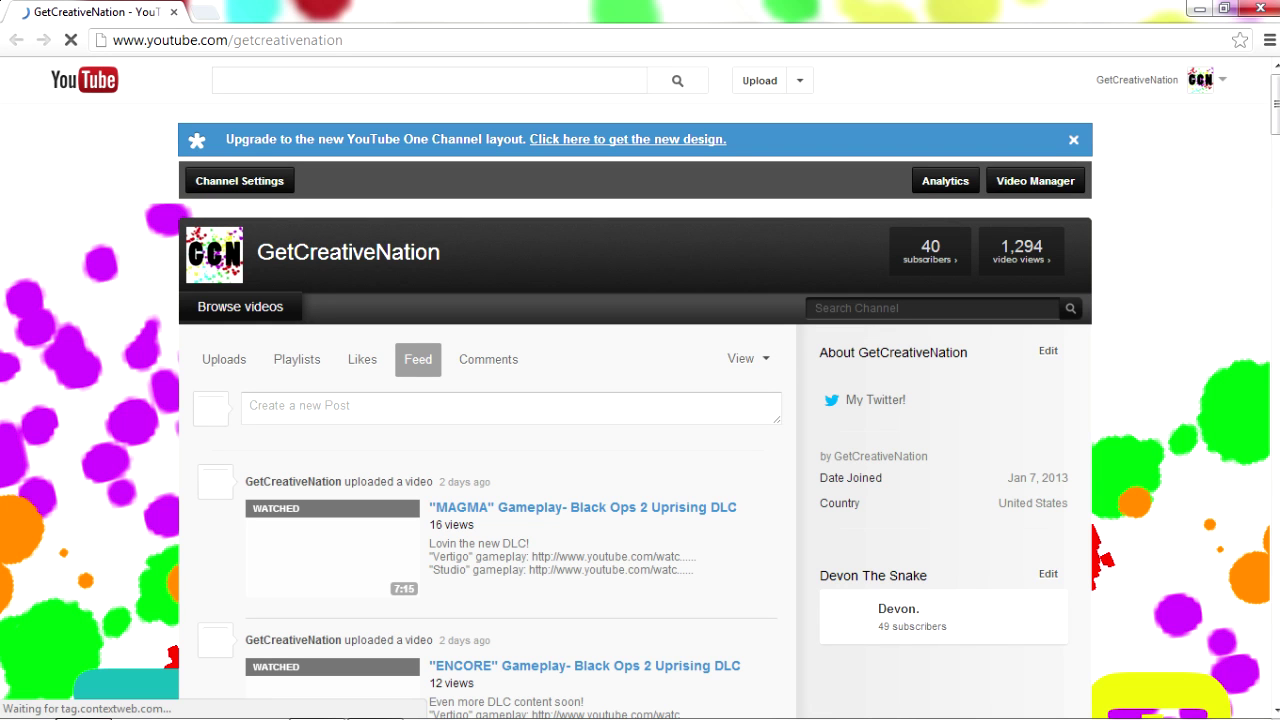
# Step: Go to google.com and search for 'xsplit'
pyautogui.hotkey('ctrl', 'l')
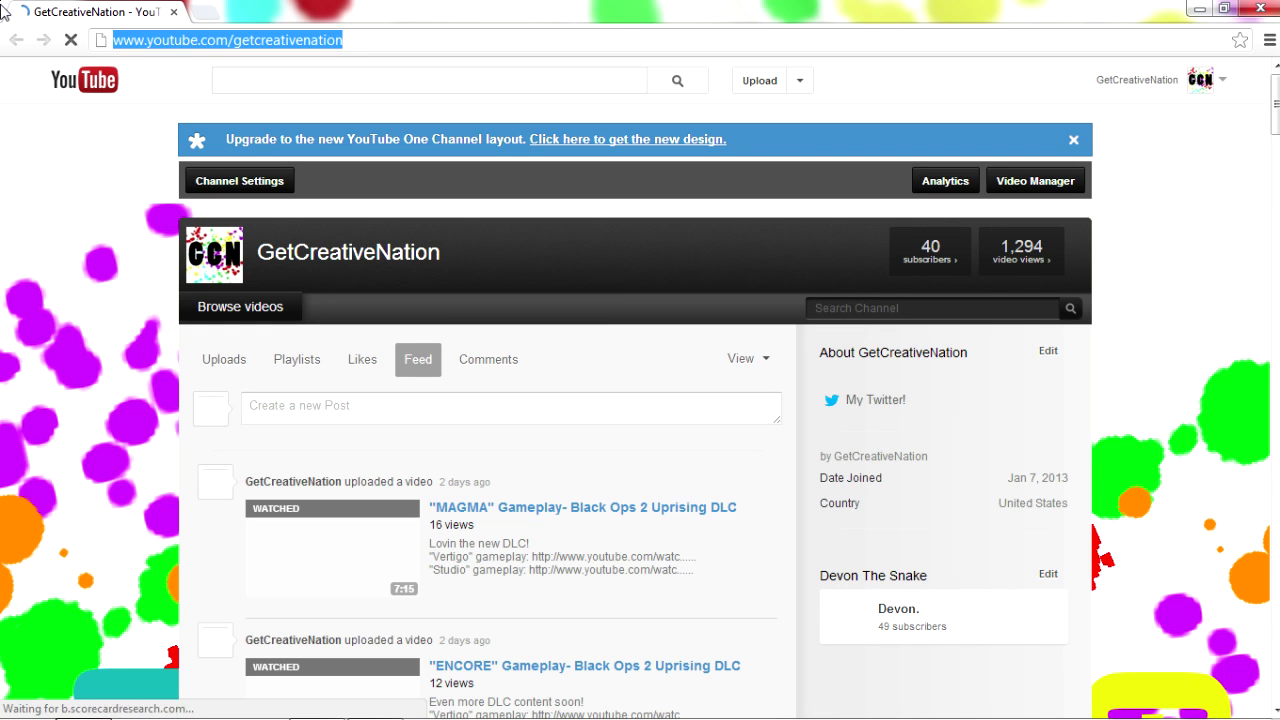
pyautogui.write('google.com')
pyautogui.press('Return')
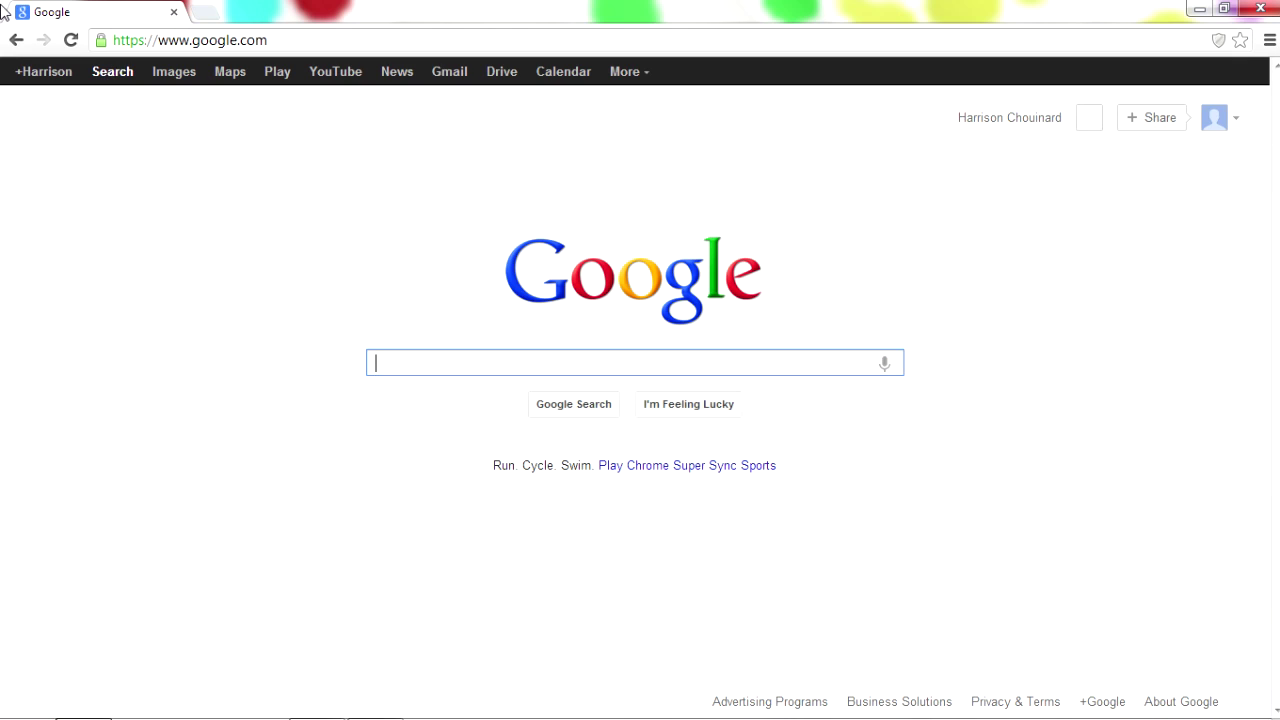
pyautogui.write('xsplit')
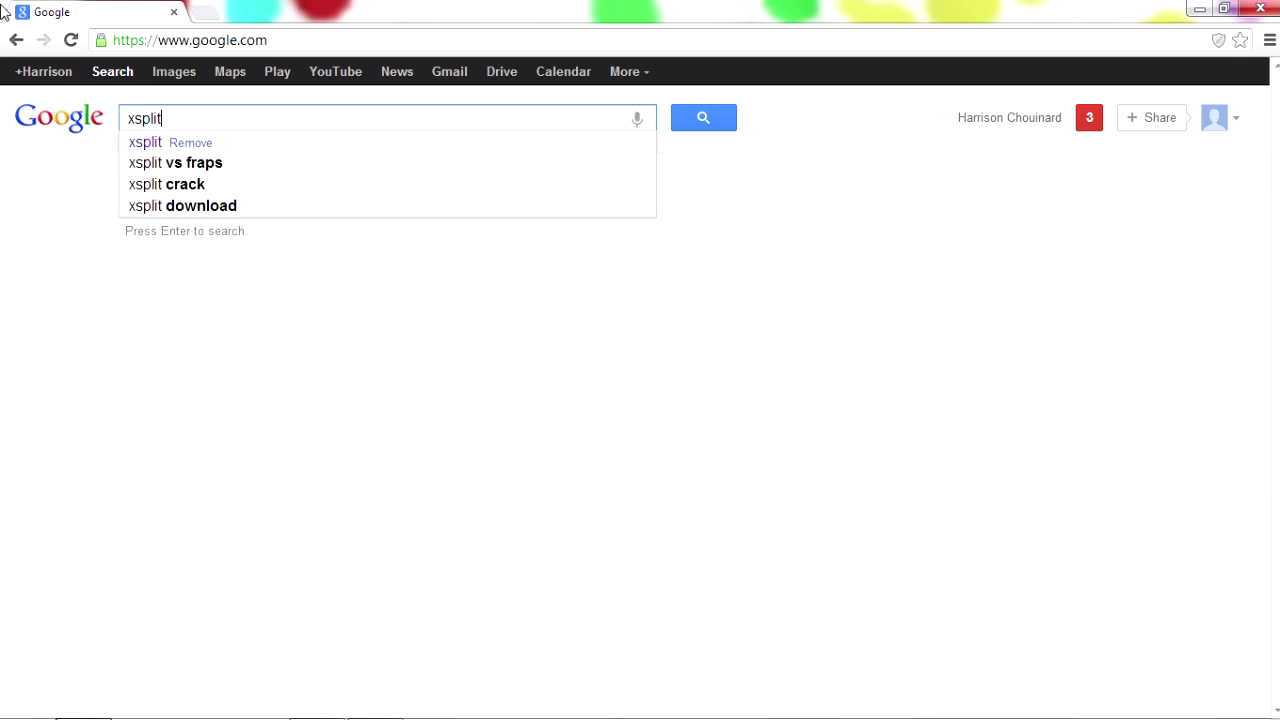
pyautogui.press('Return')
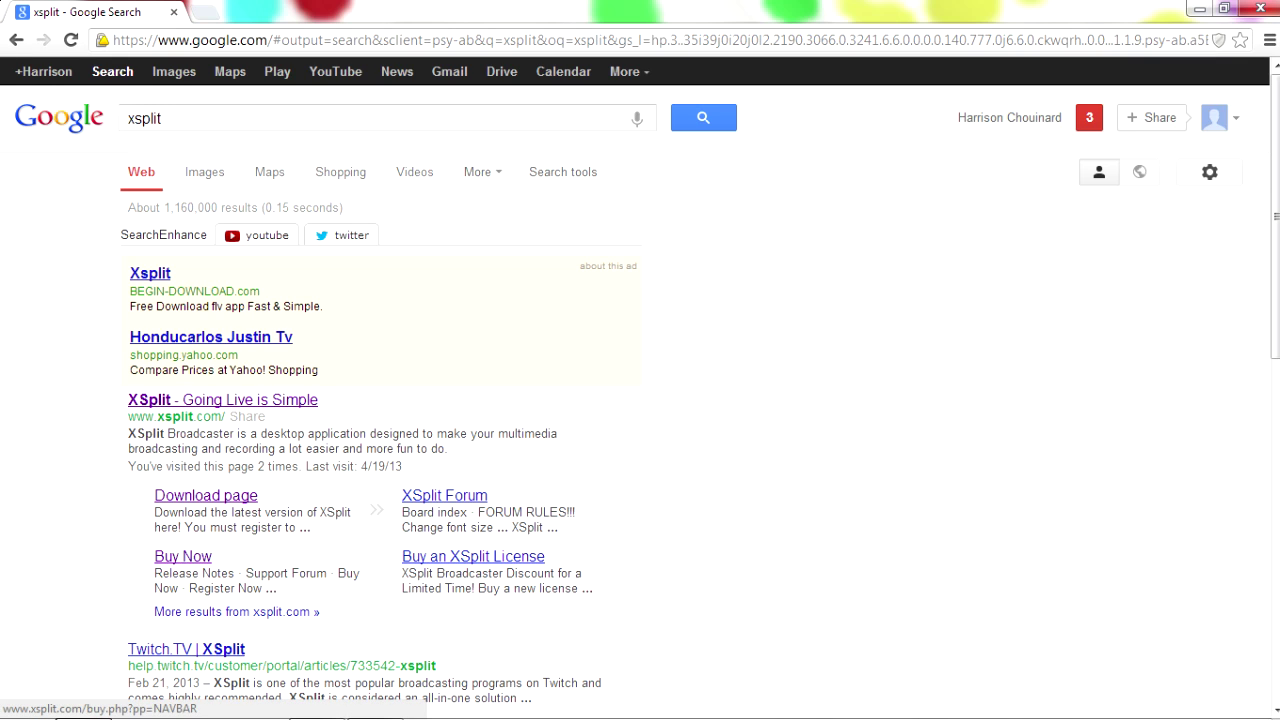
# Step: Open the XSplit Download page, scroll through its system requirements, then close Chrome
pyautogui.click(195, 498)
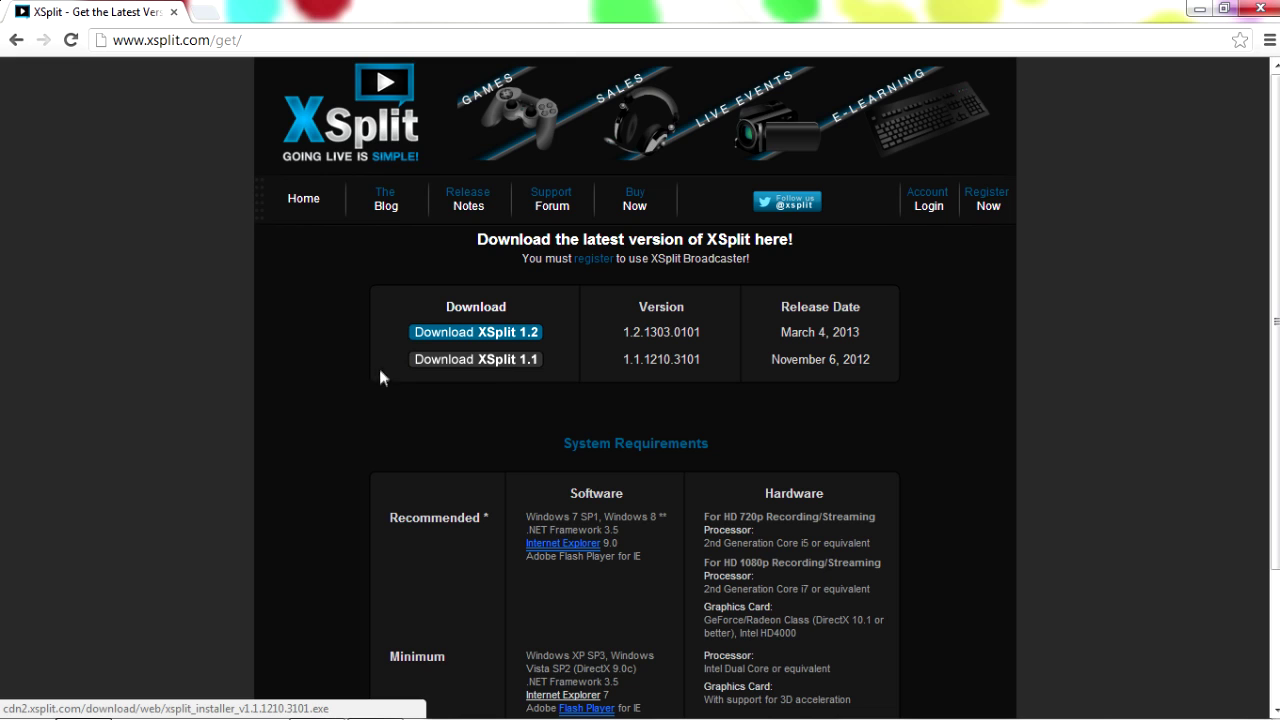
pyautogui.scroll(-2, 380, 446)
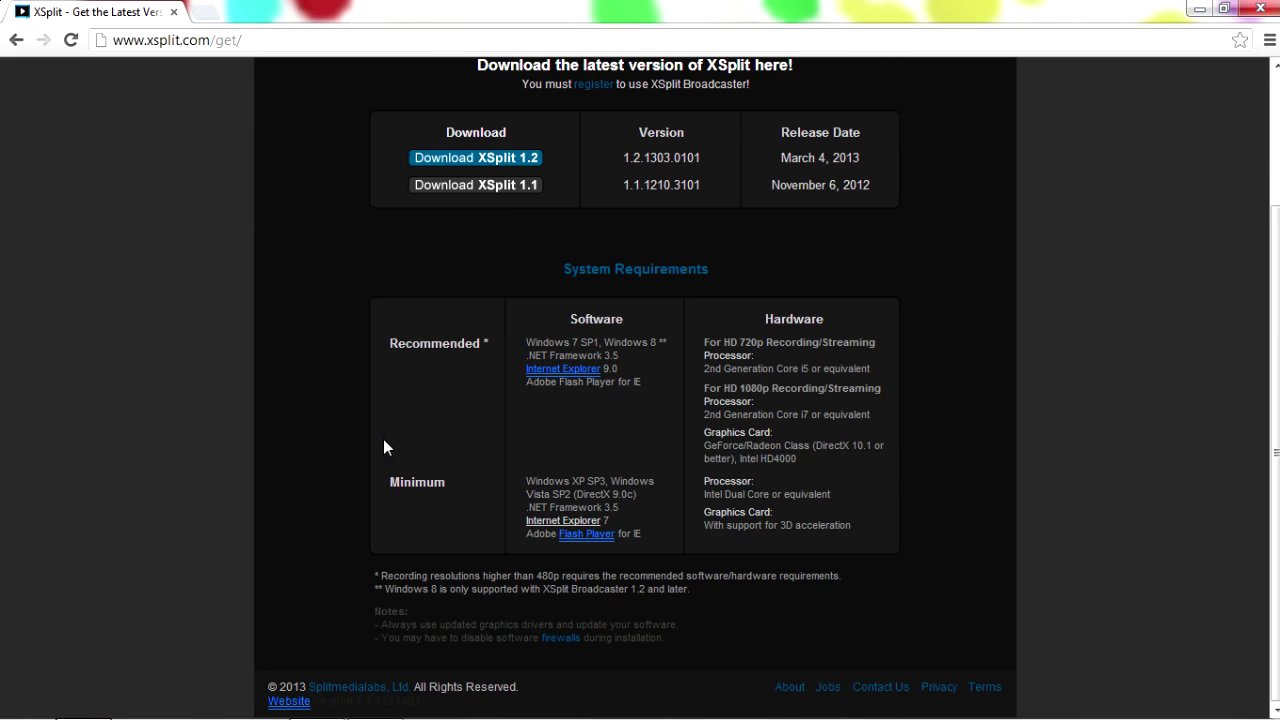
pyautogui.scroll(2, 375, 465)
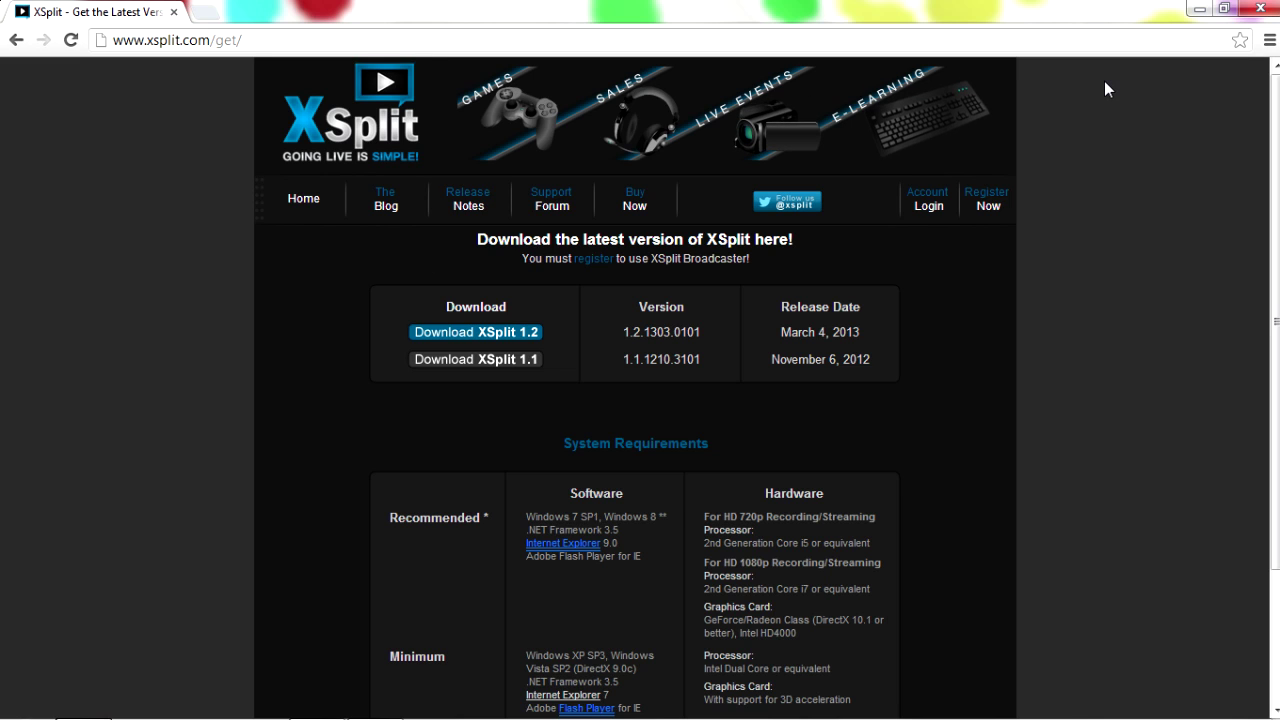
pyautogui.scroll(-2, 1104, 81)
pyautogui.scroll(2, 1116, 84)
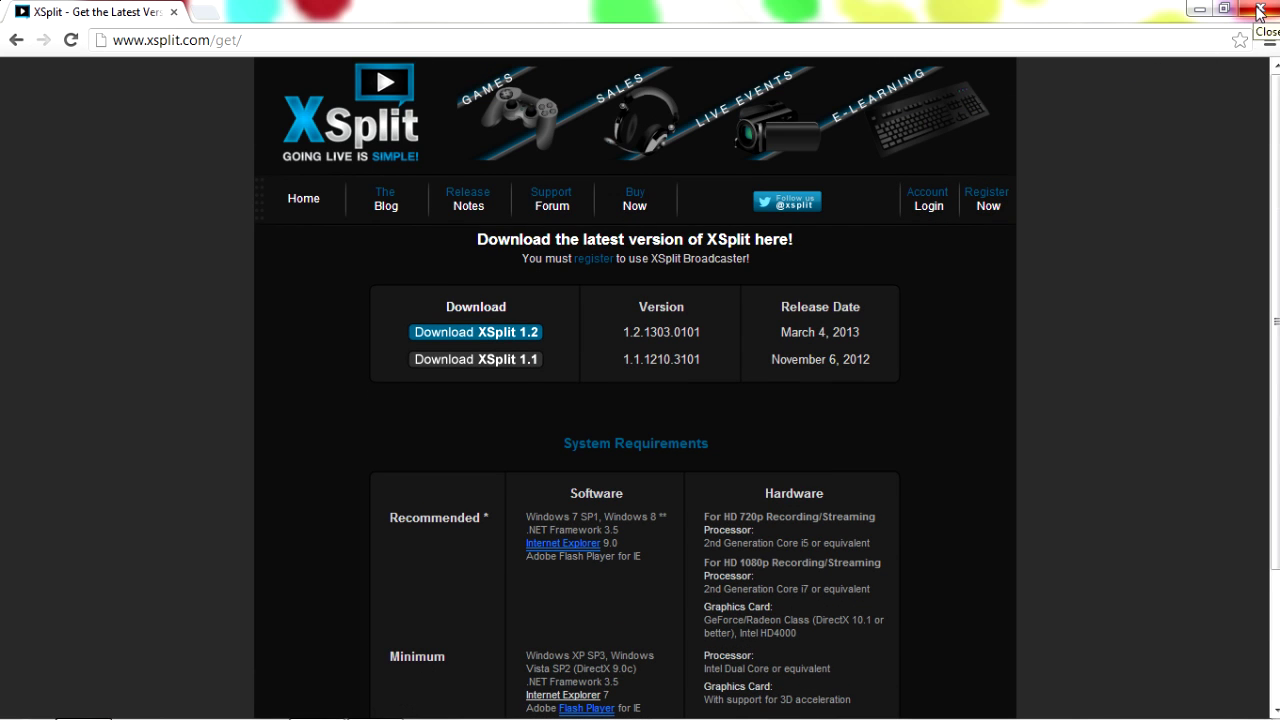
pyautogui.click(1259, 12)
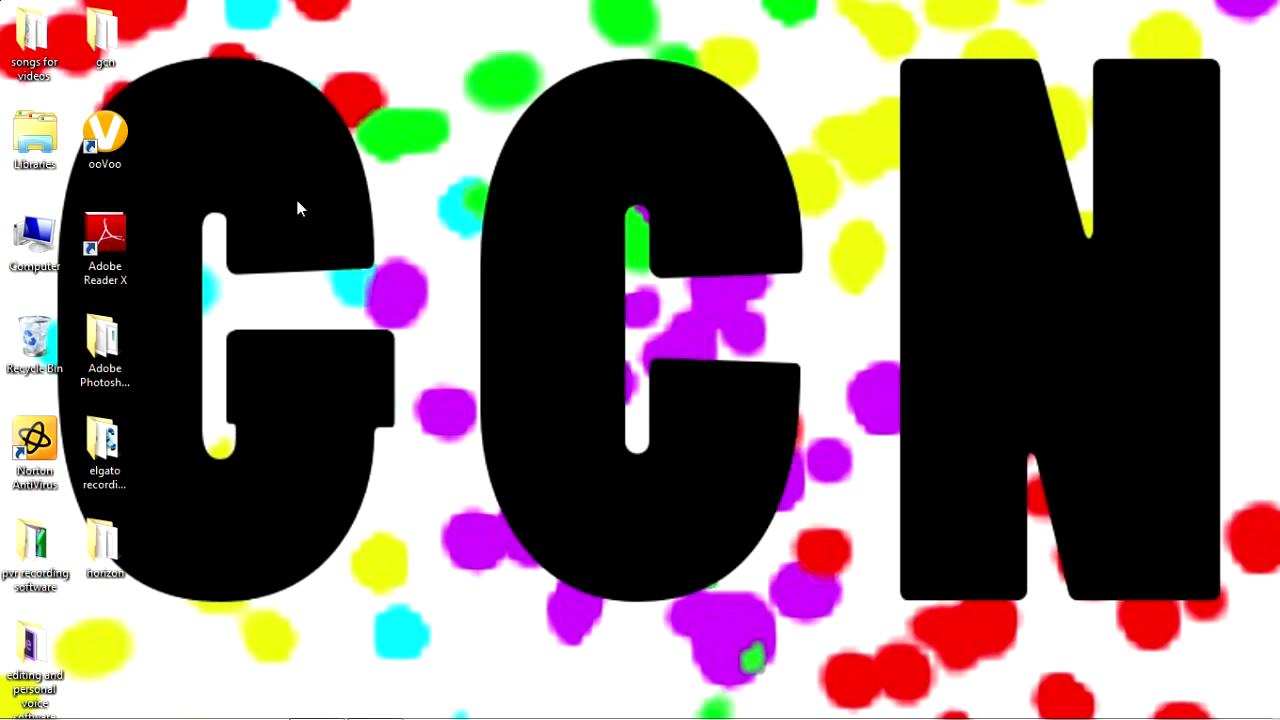
# Step: Reopen Google Chrome from the taskbar
pyautogui.moveTo(298, 197); pyautogui.dragTo(389, 437)
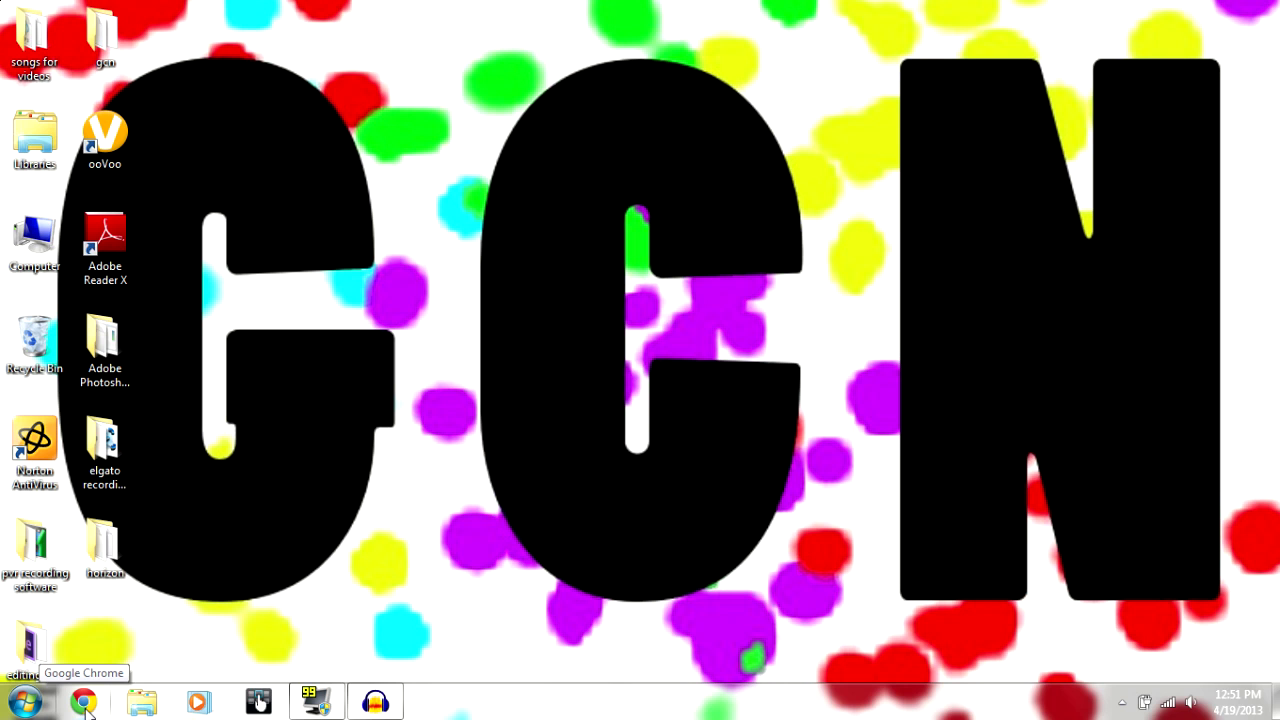
pyautogui.click(86, 703)
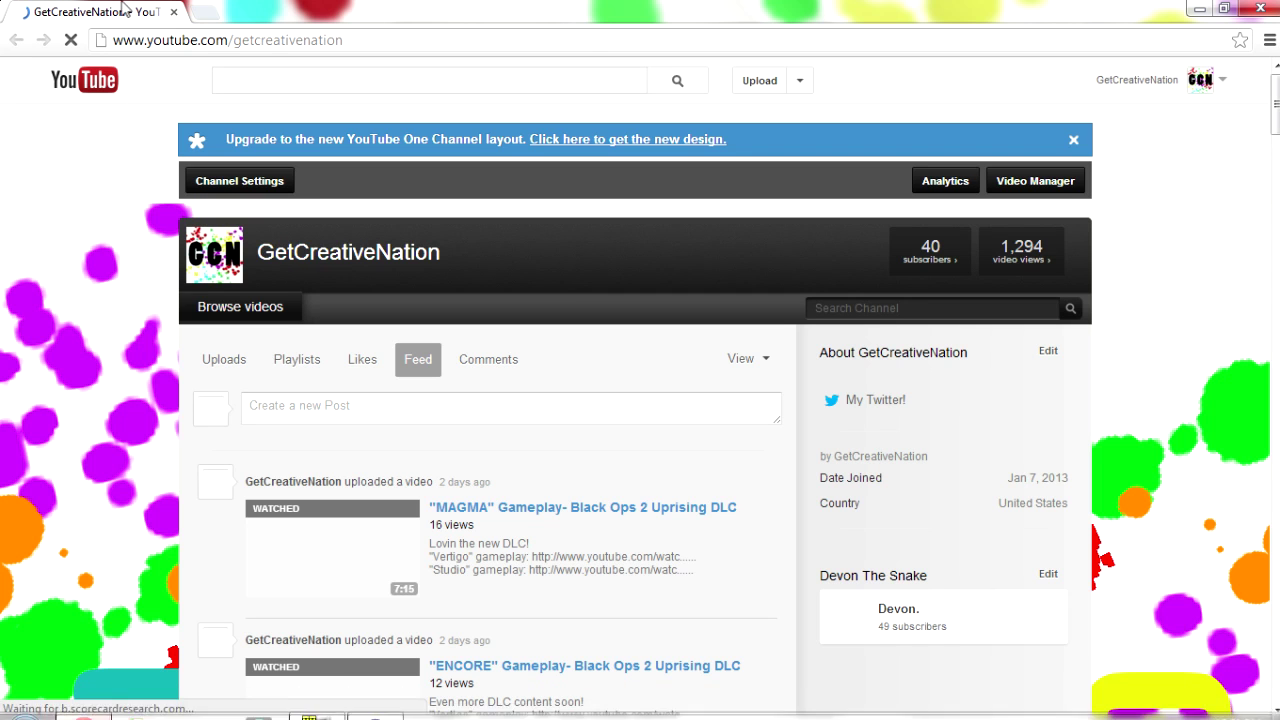
# Step: Enter plus.google.com and load the autocompleted Google+ Hangouts address for a new hangout
pyautogui.moveTo(343, 40); pyautogui.dragTo(111, 40)
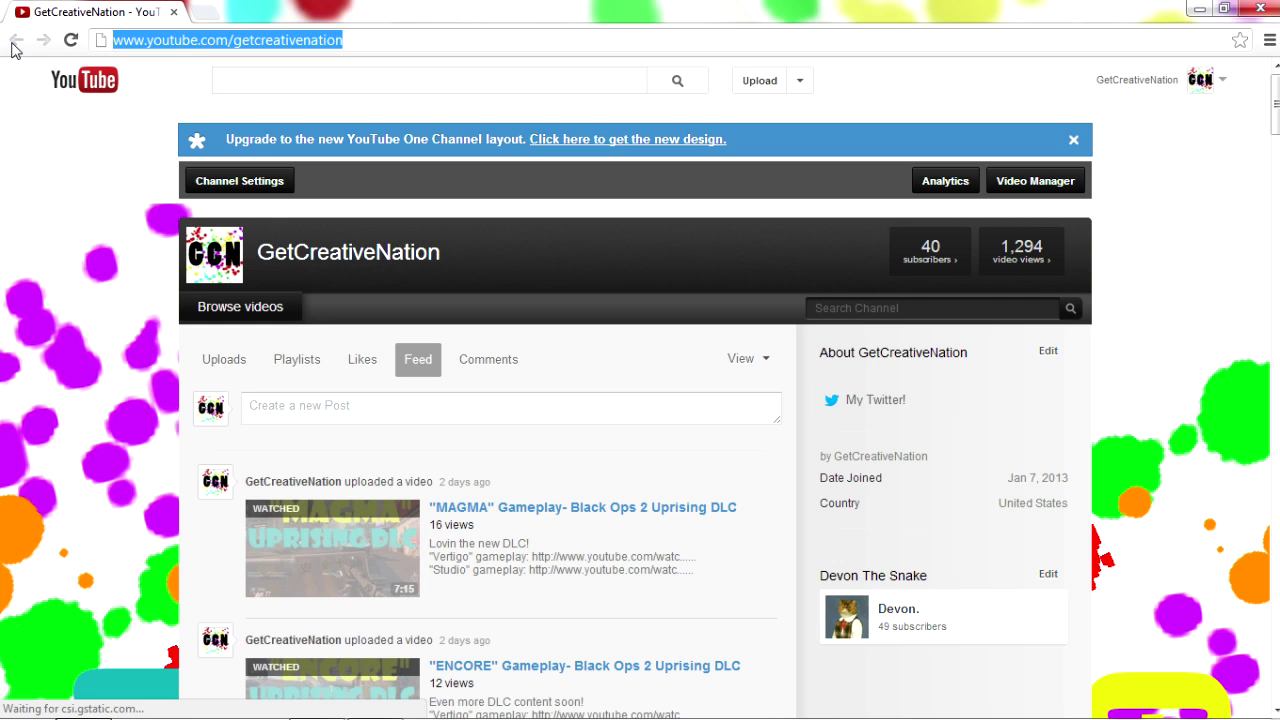
pyautogui.write('plus.google')
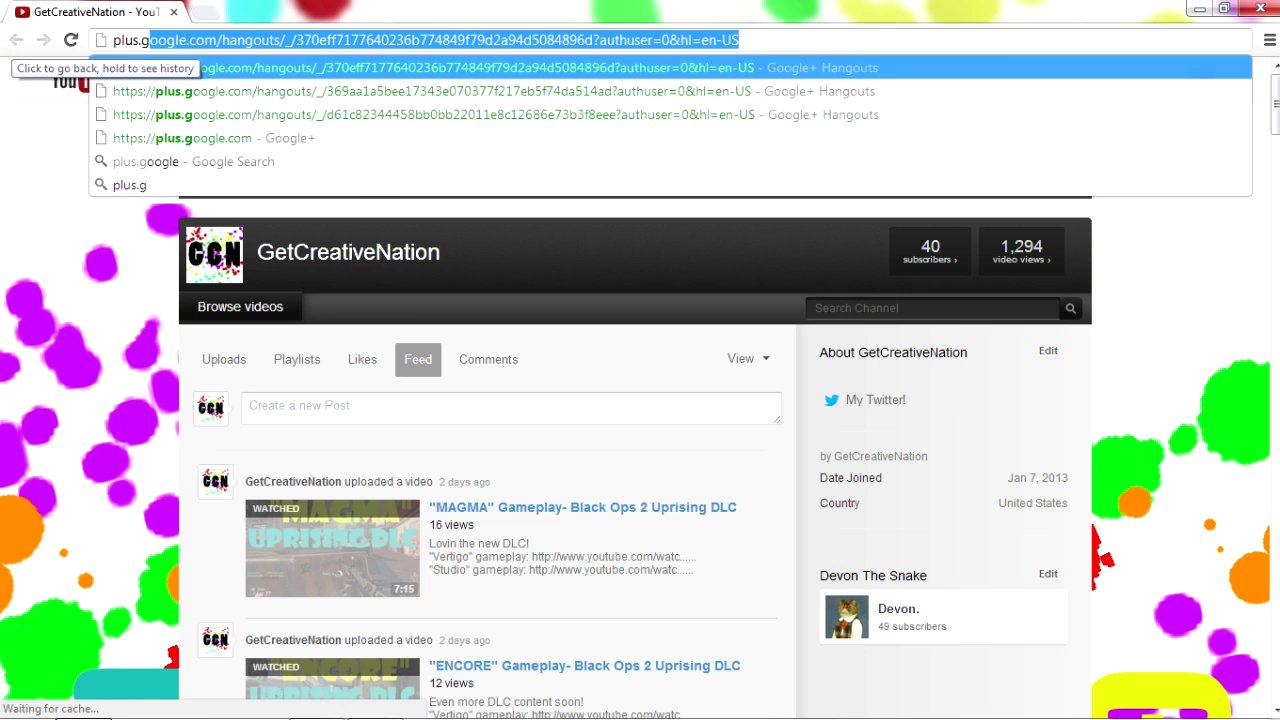
pyautogui.write('.com')
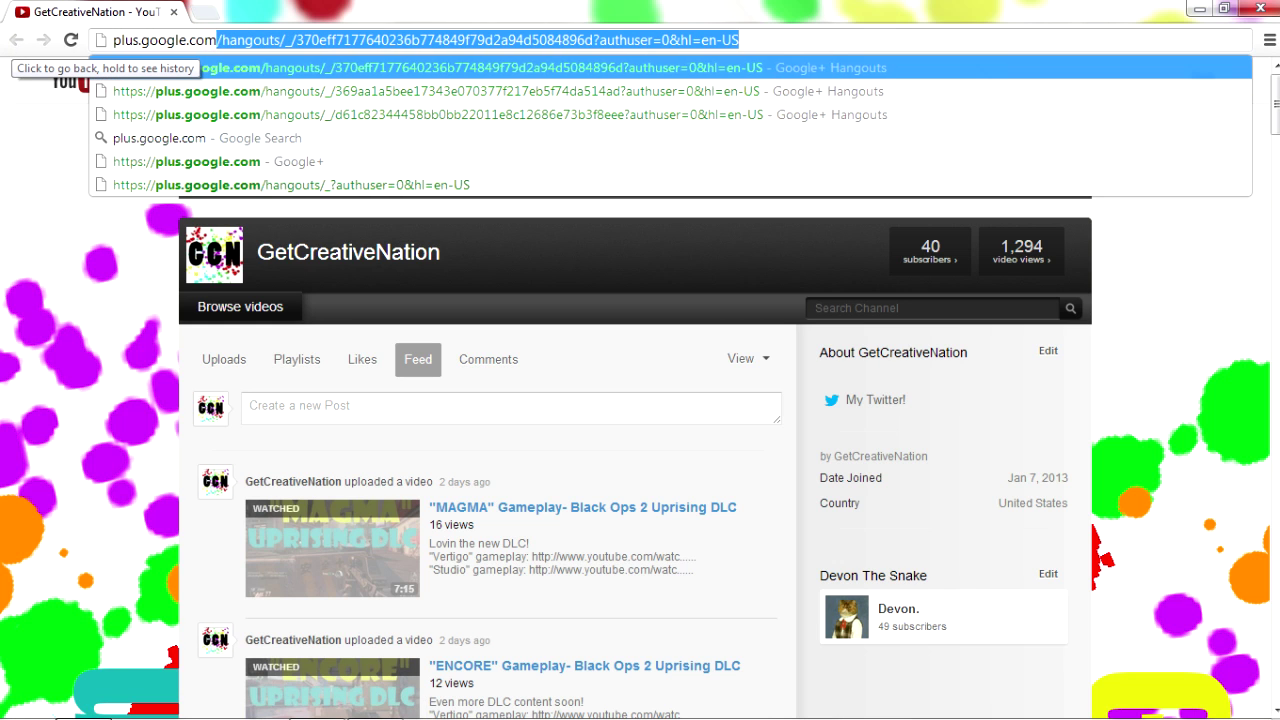
pyautogui.press('Return')
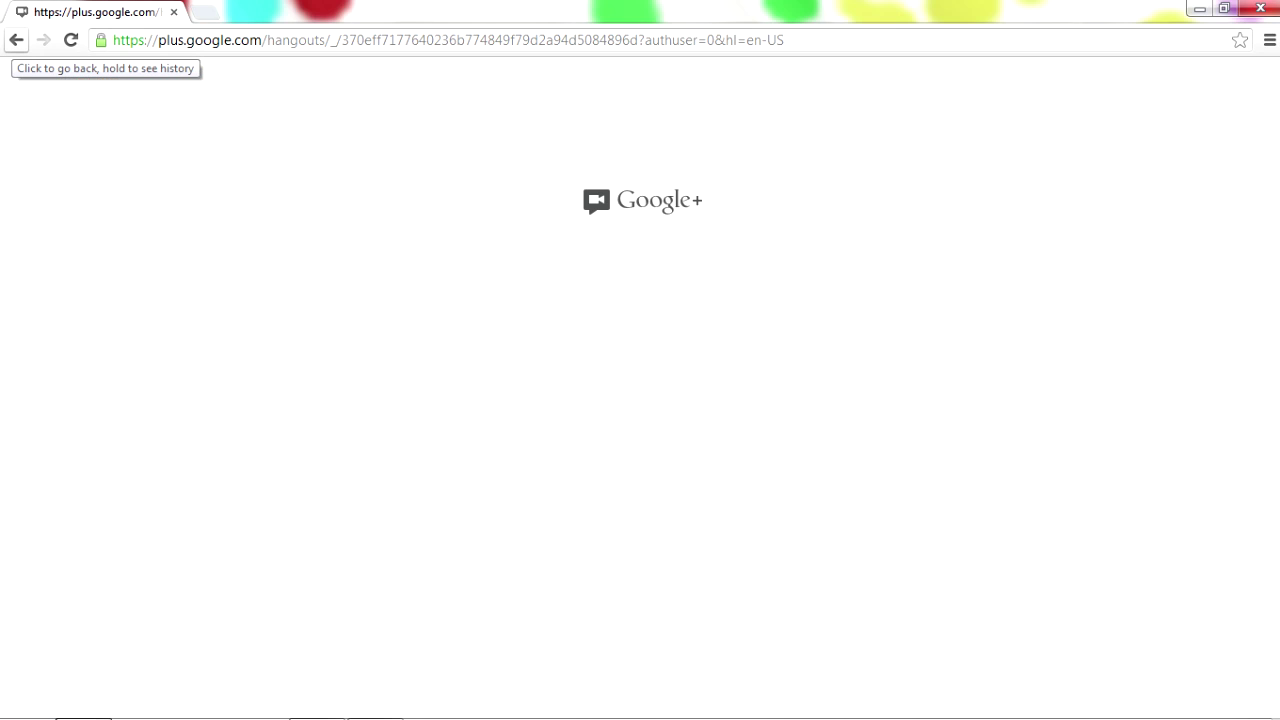
pyautogui.doubleClick(210, 40)
pyautogui.click(178, 40)
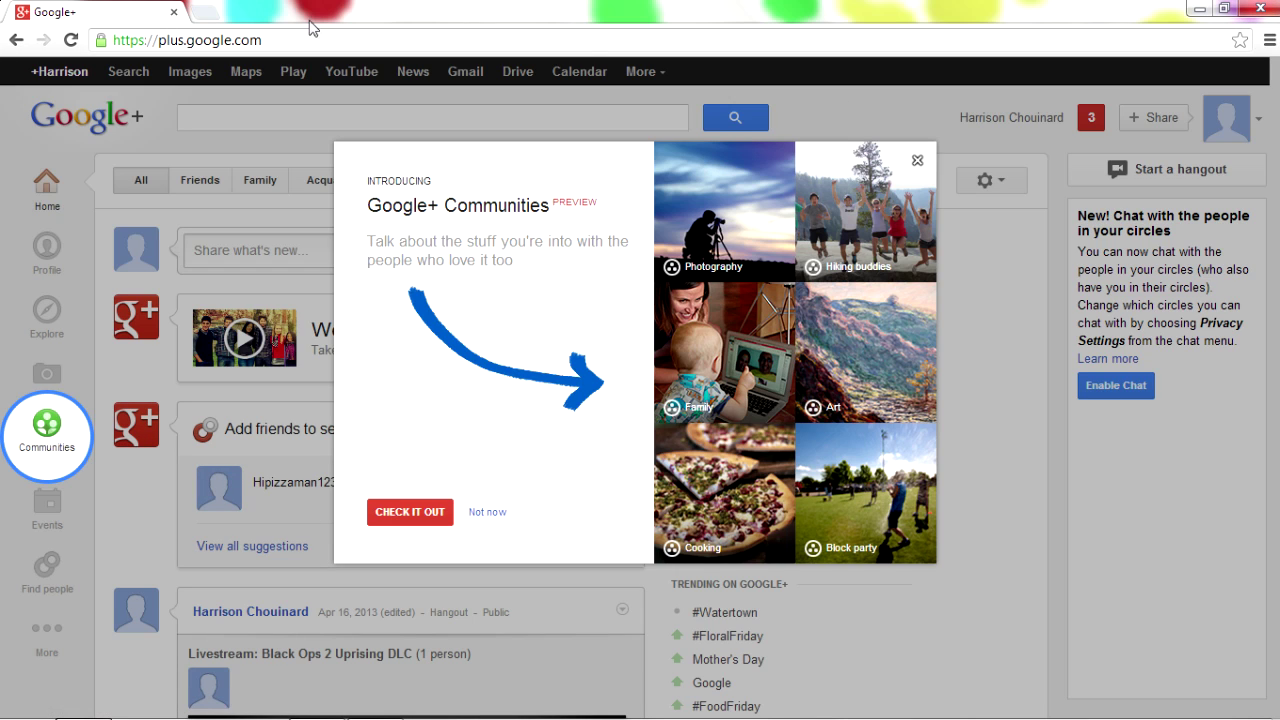
pyautogui.click(257, 40)
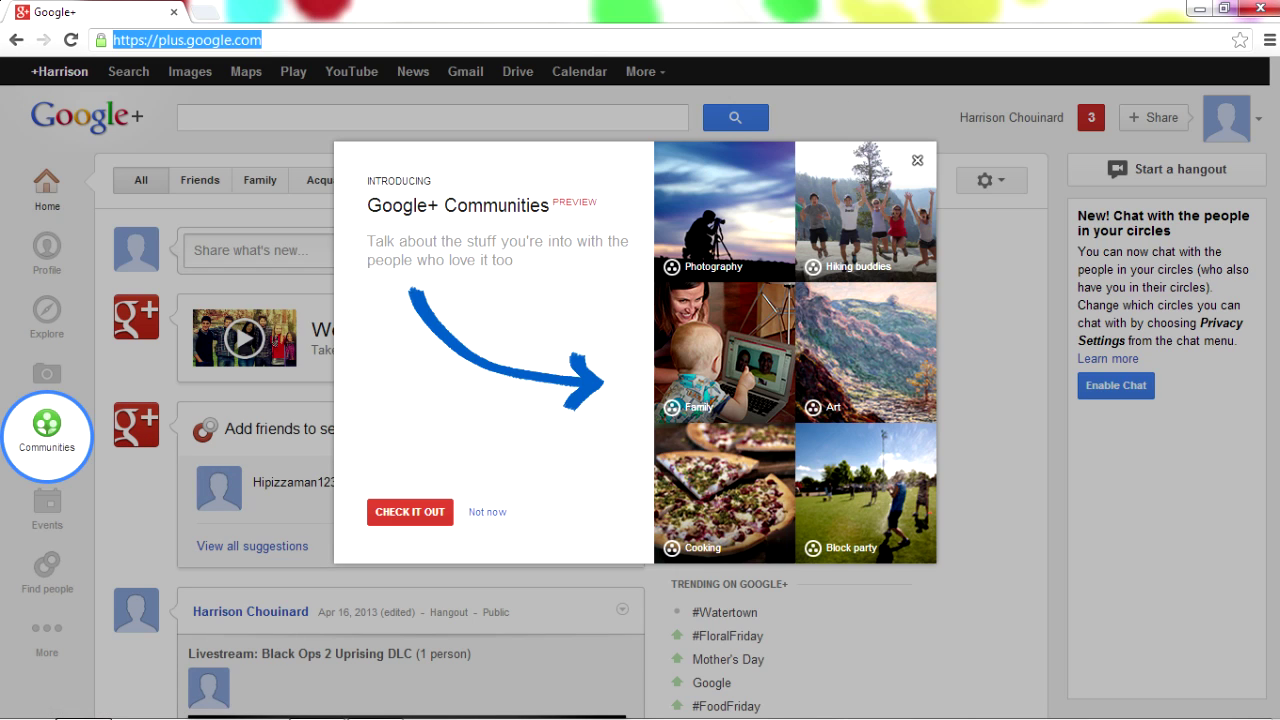
pyautogui.write('plus.')
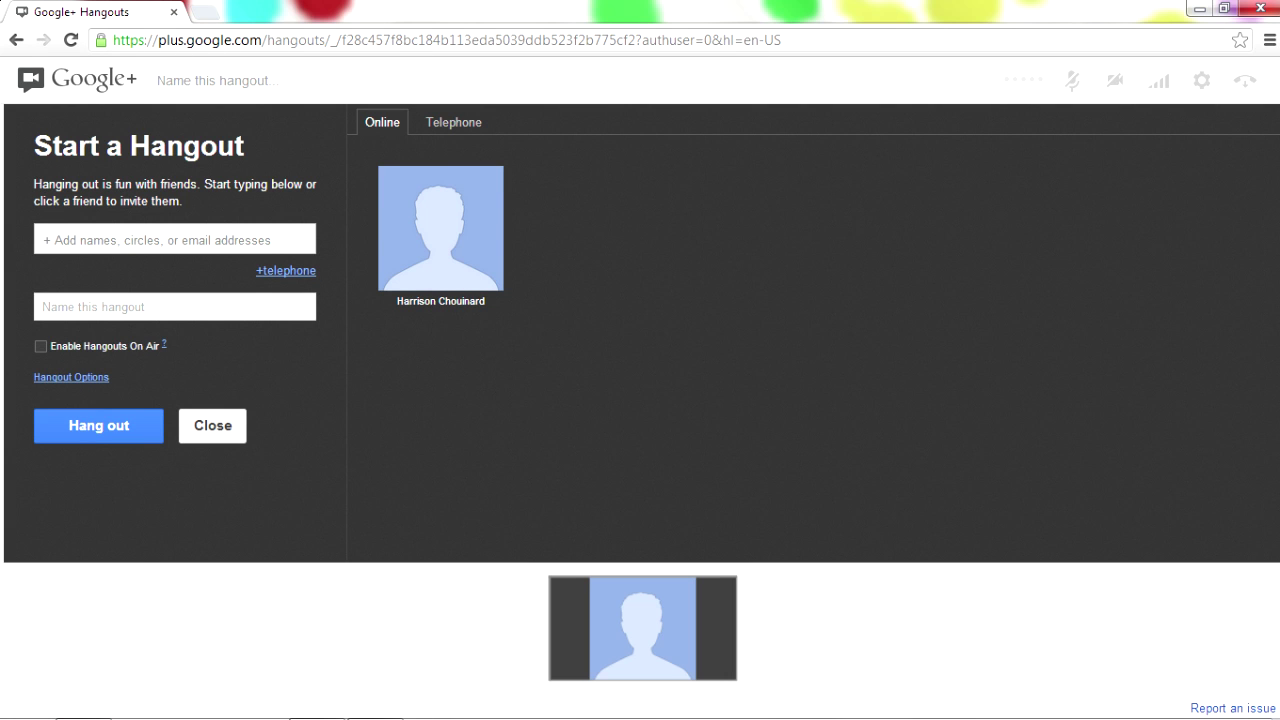
# Step: Decline the On Air popup with 'No thanks' and leave Enable Hangouts On Air unticked
pyautogui.moveTo(781, 40); pyautogui.dragTo(331, 40)
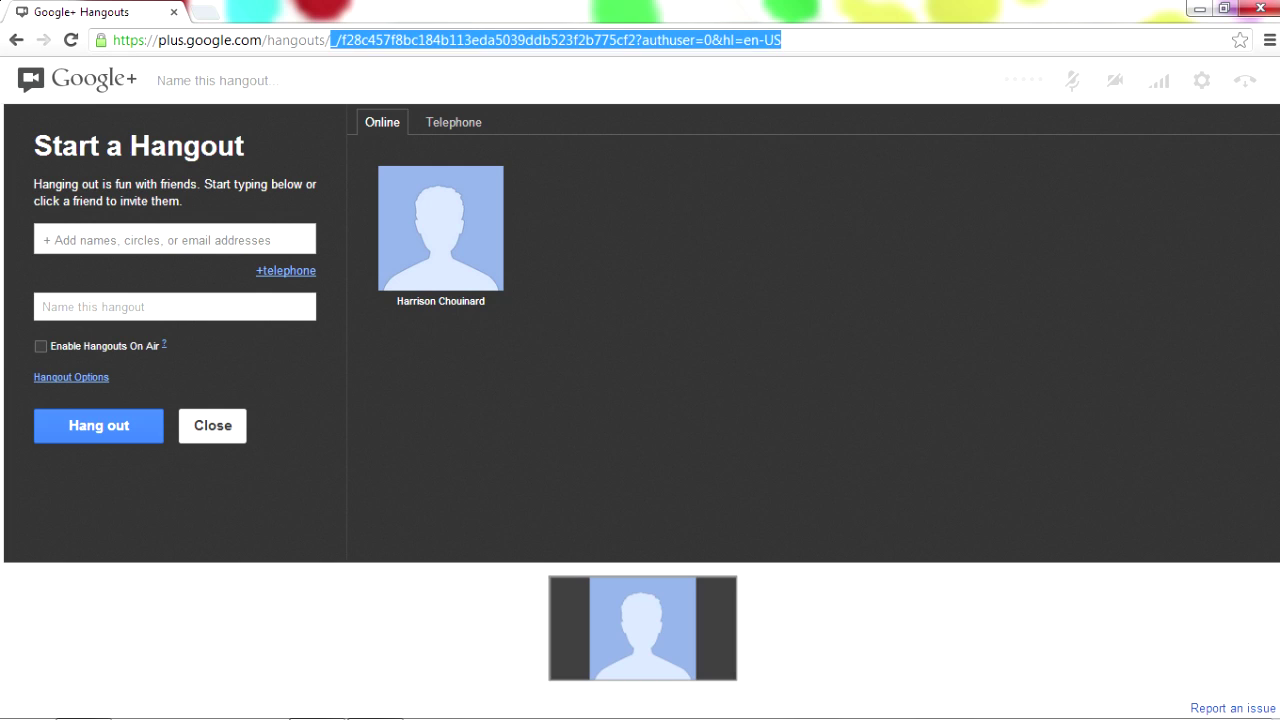
pyautogui.click(356, 200)
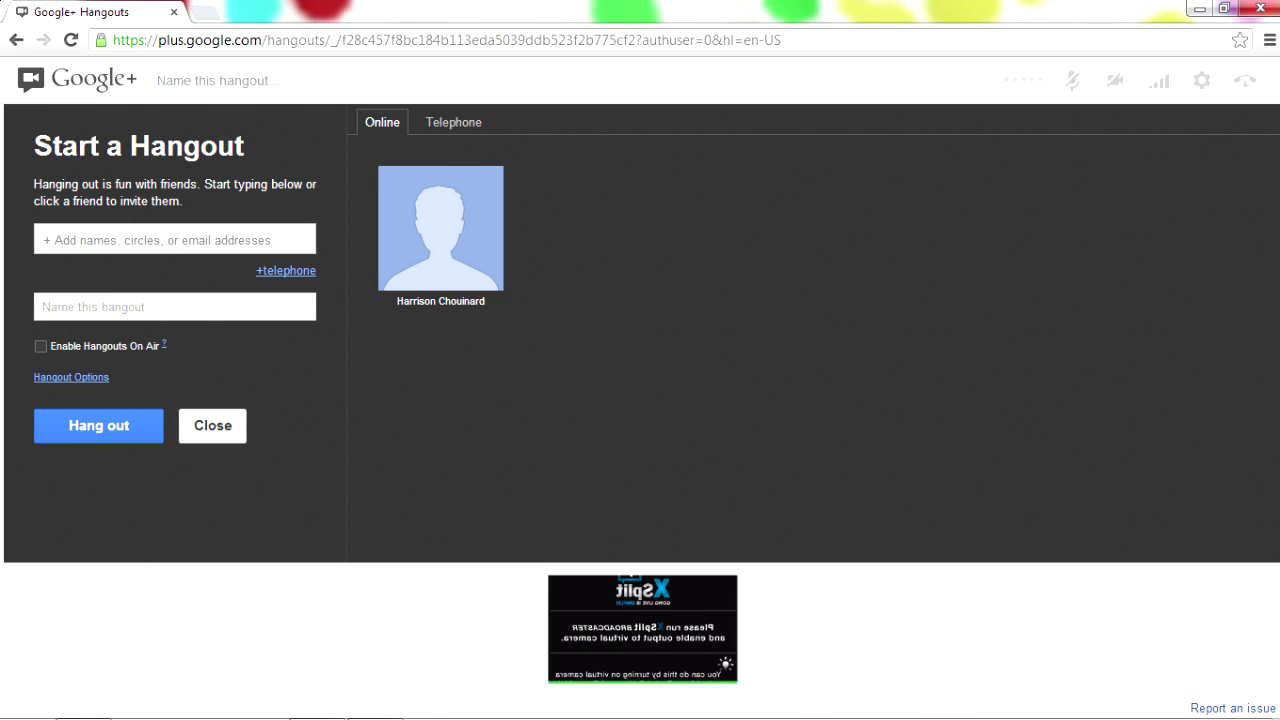
pyautogui.click(175, 306)
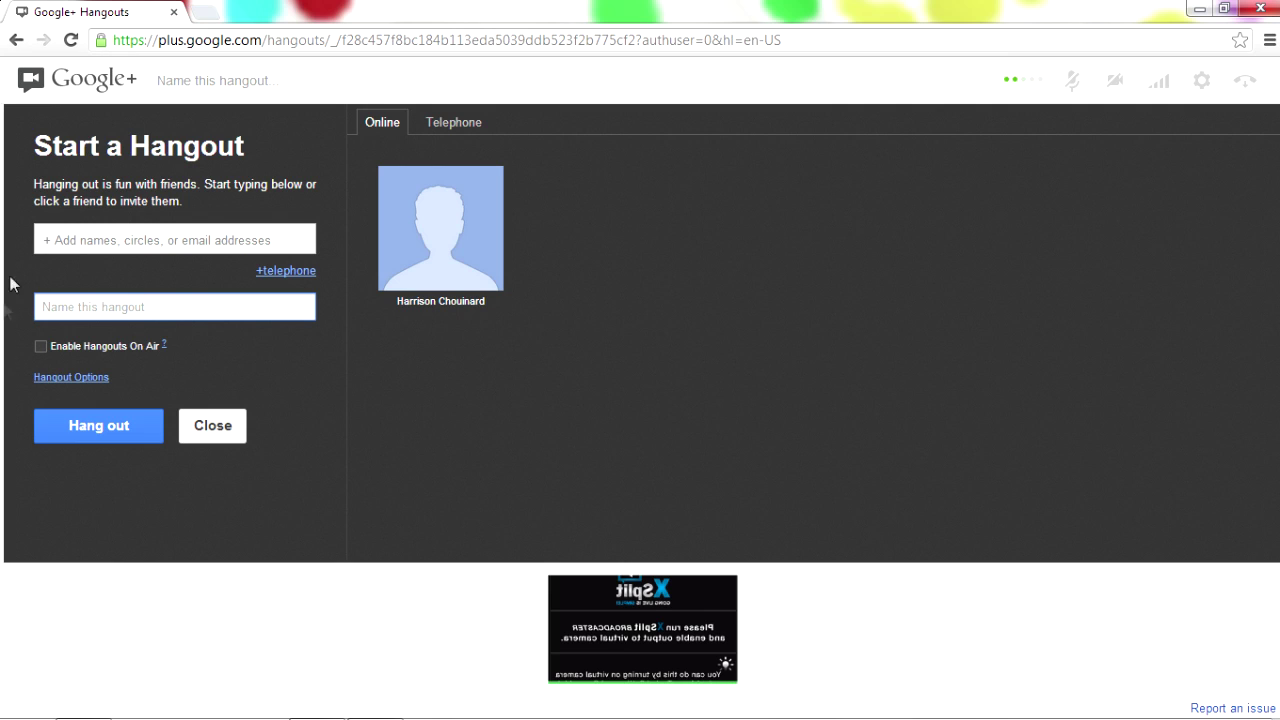
pyautogui.click(41, 347)
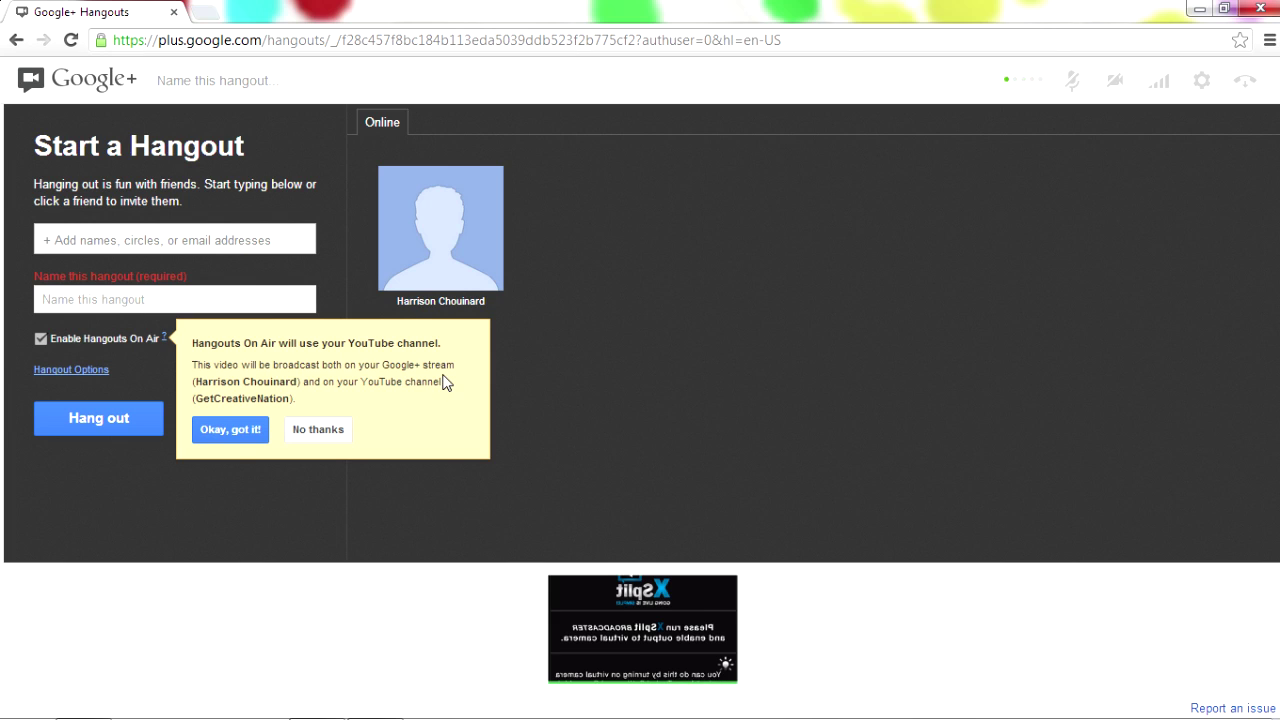
pyautogui.click(311, 432)
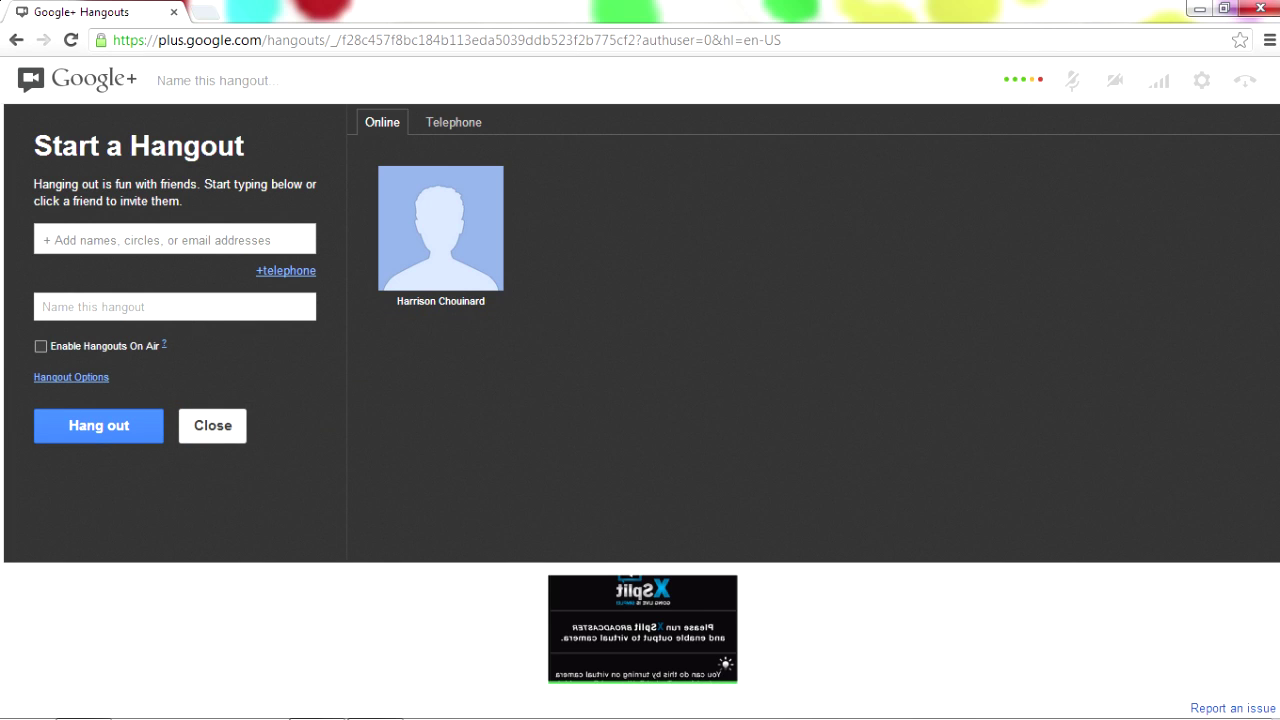
pyautogui.click(41, 347)
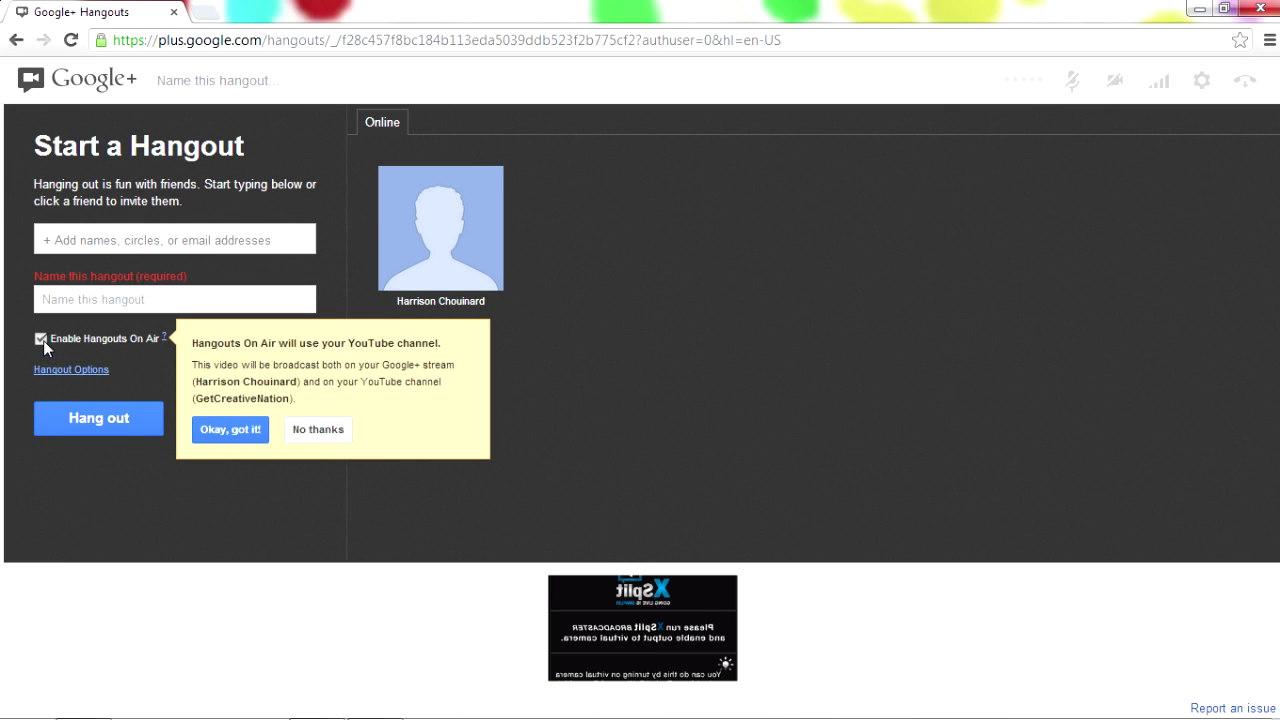
pyautogui.click(42, 340)
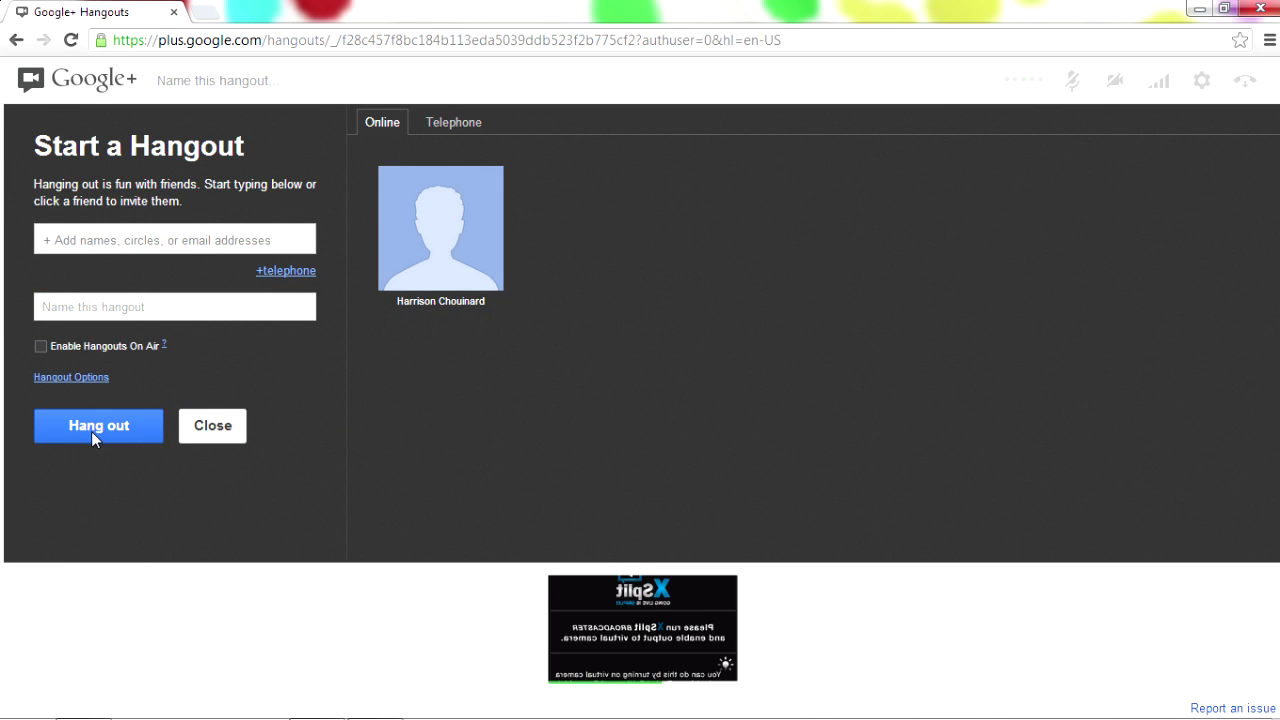
# Step: Start the hangout with no invitees and toggle the camera off and back on
pyautogui.click(133, 425)
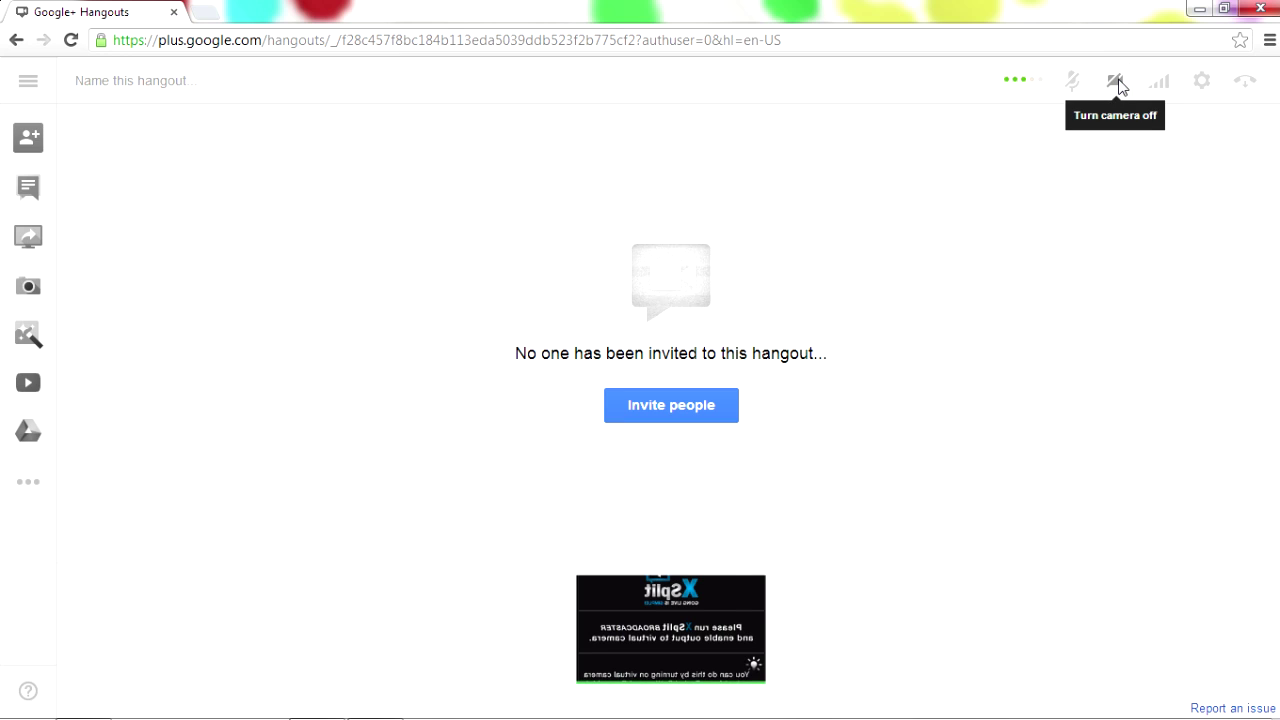
pyautogui.click(1116, 82)
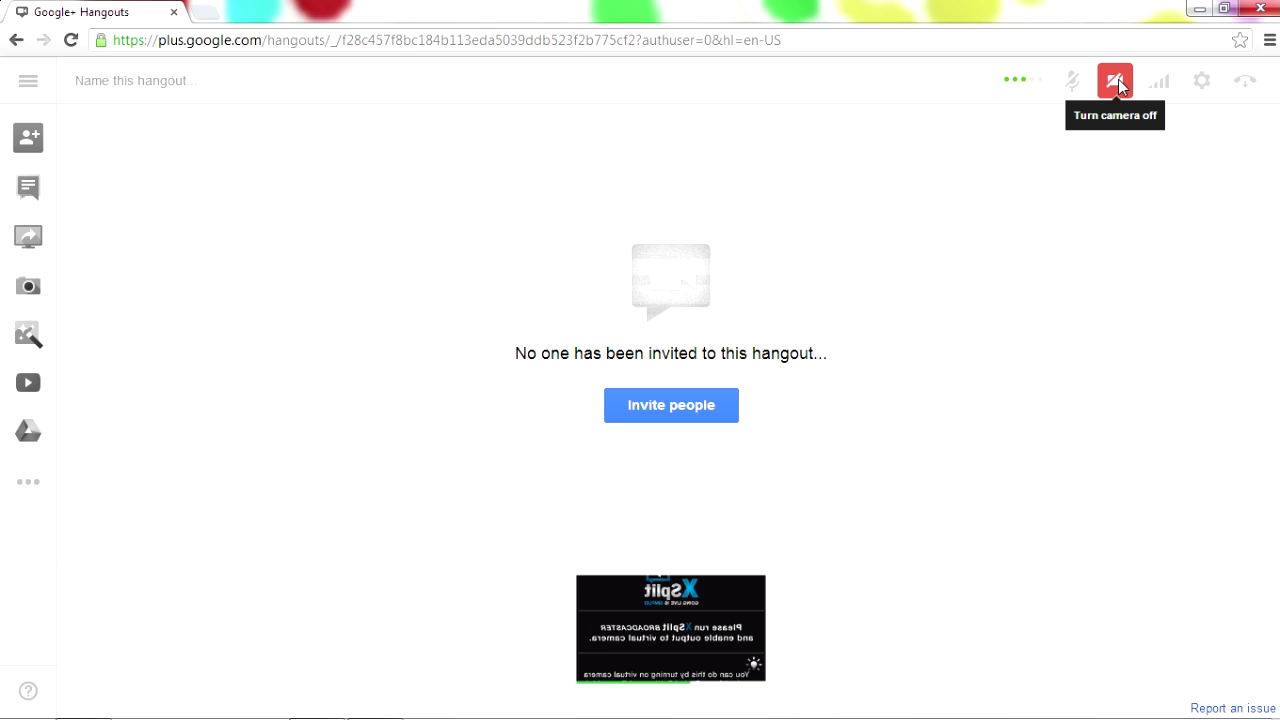
pyautogui.click(1116, 82)
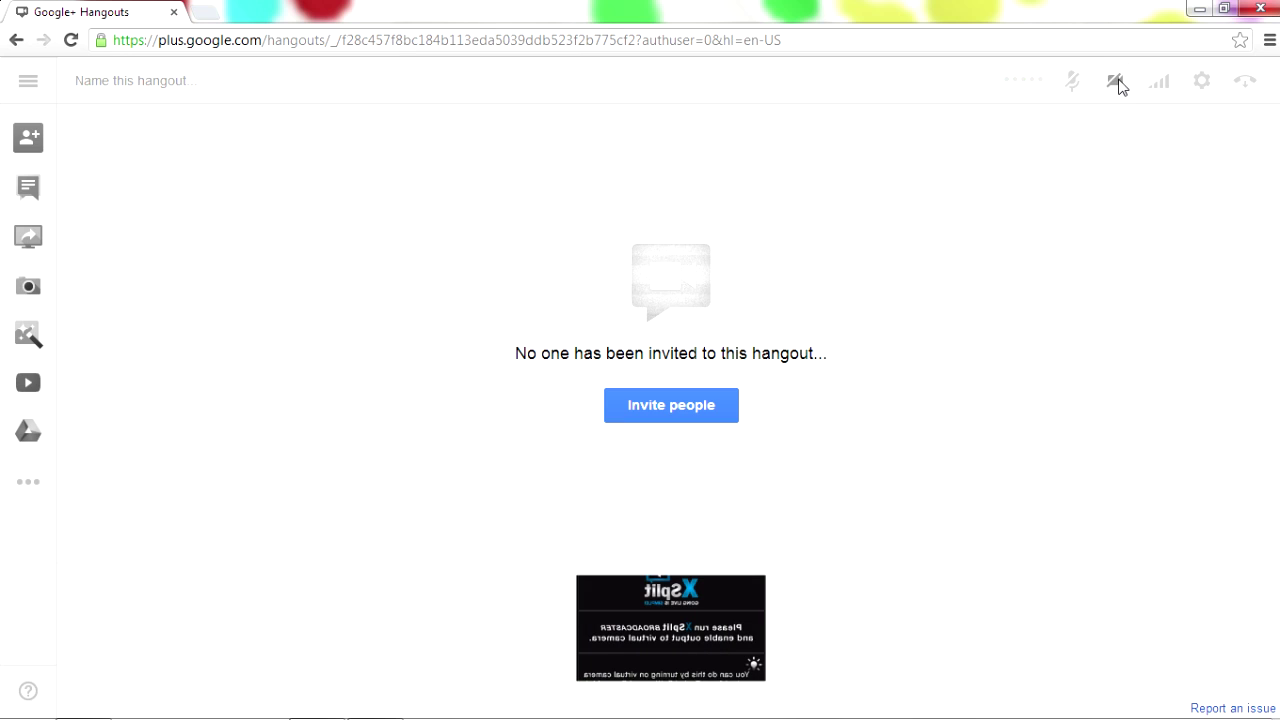
pyautogui.click(1205, 84)
# Step: Set XSplitBroadcaster as camera, keep Blue Snowball mic and current speakers, and save
pyautogui.click(785, 352)
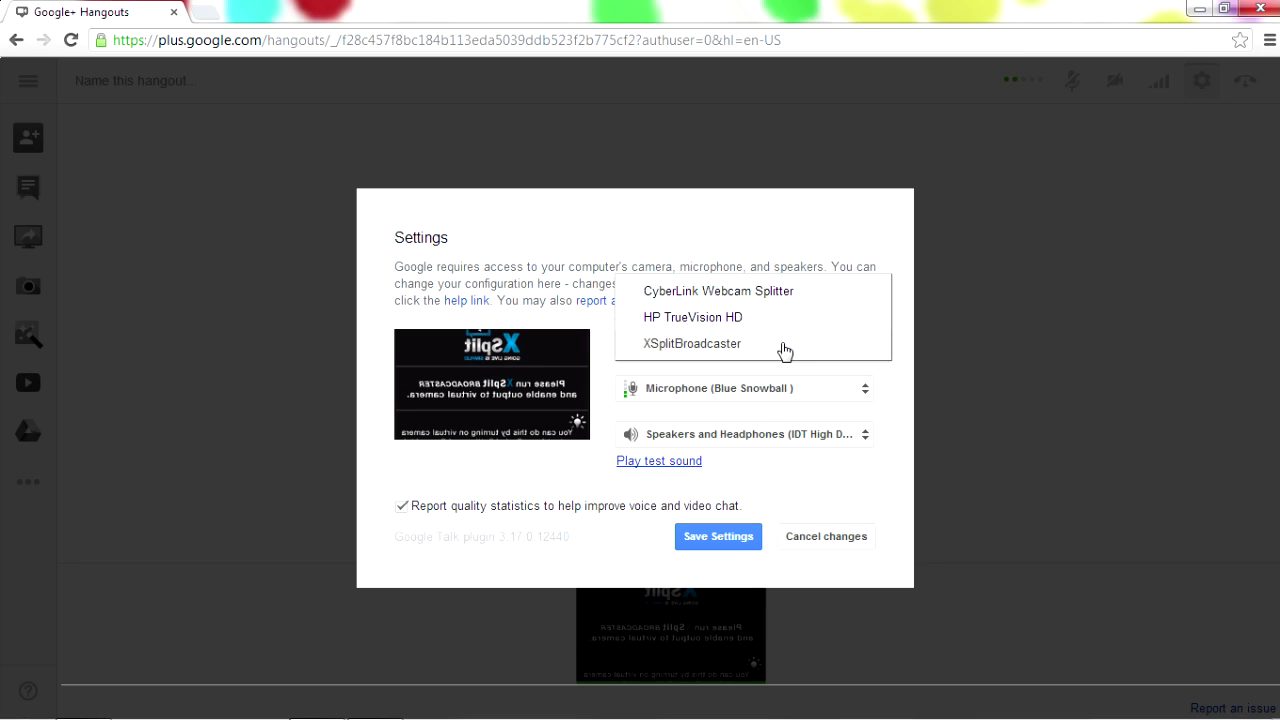
pyautogui.click(665, 396)
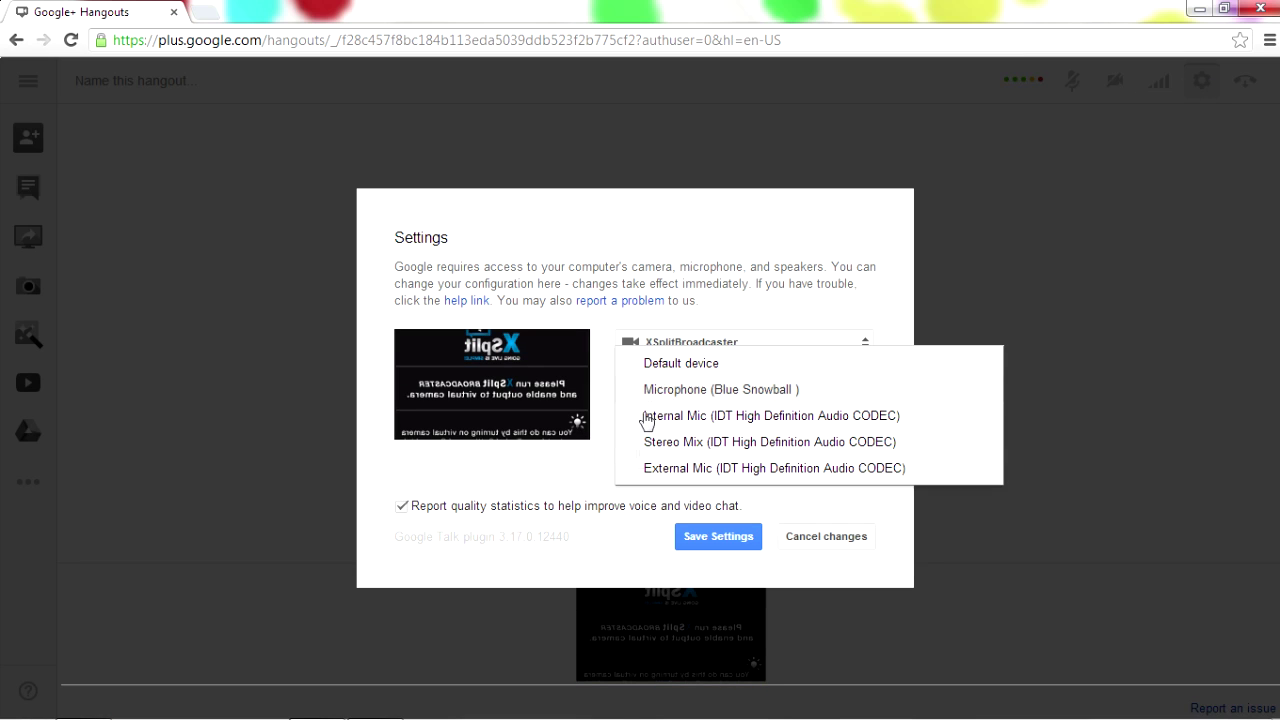
pyautogui.click(583, 475)
pyautogui.click(703, 440)
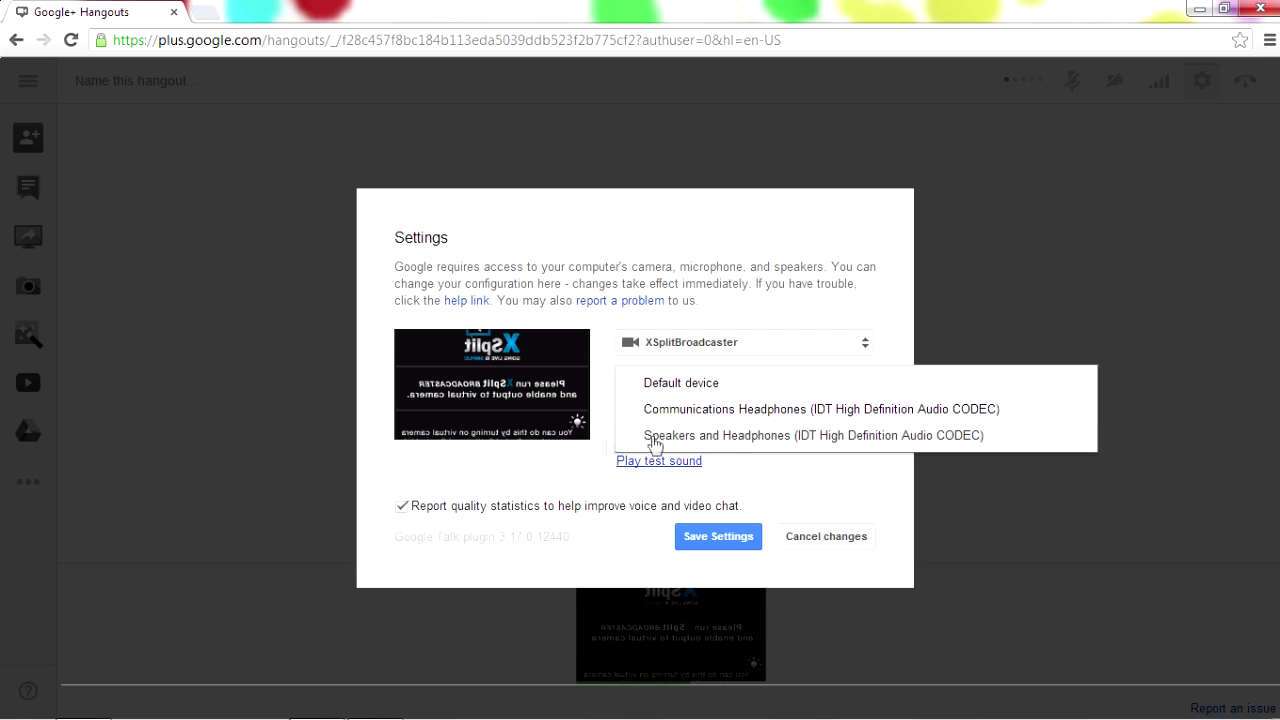
pyautogui.click(596, 452)
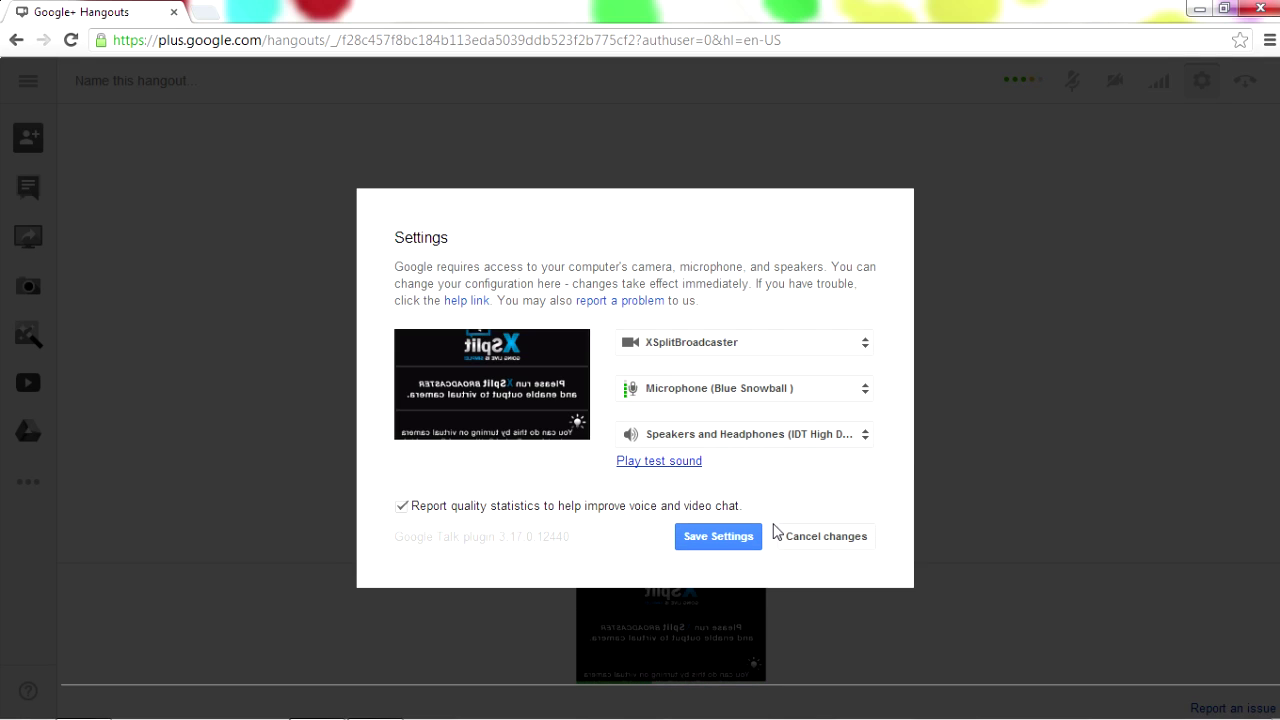
pyautogui.click(800, 541)
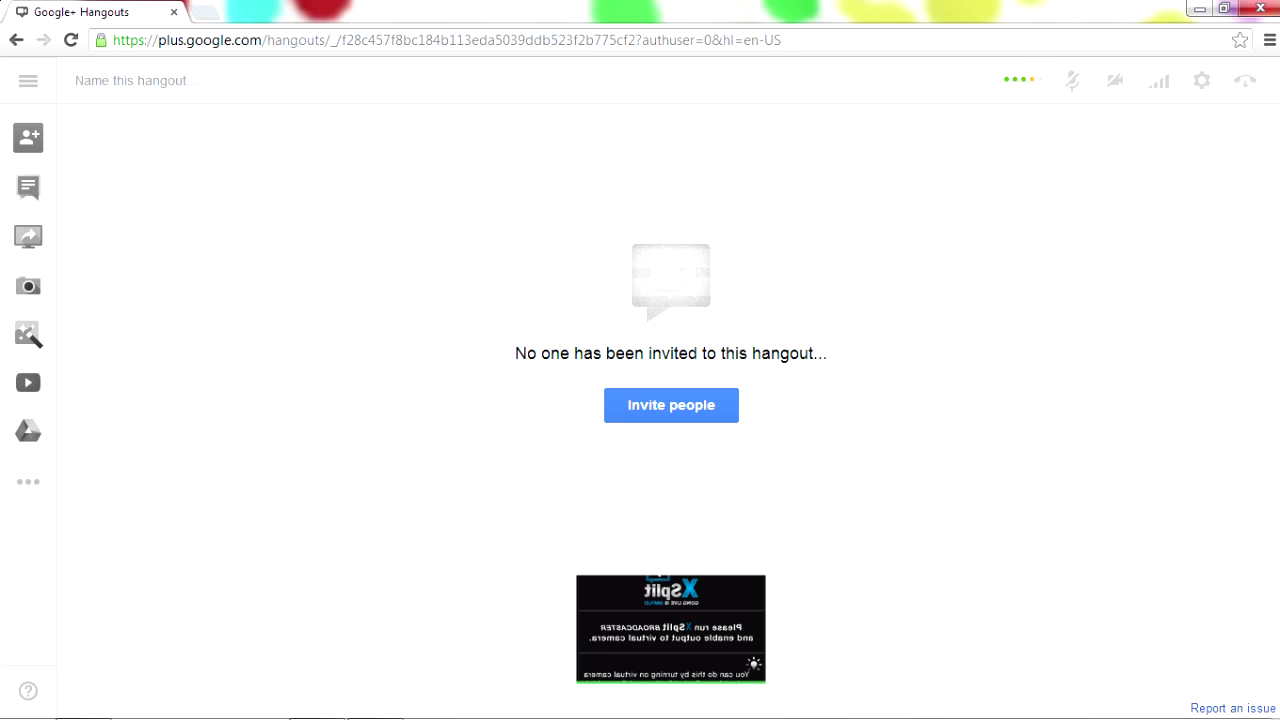
pyautogui.moveTo(782, 40); pyautogui.dragTo(112, 40)
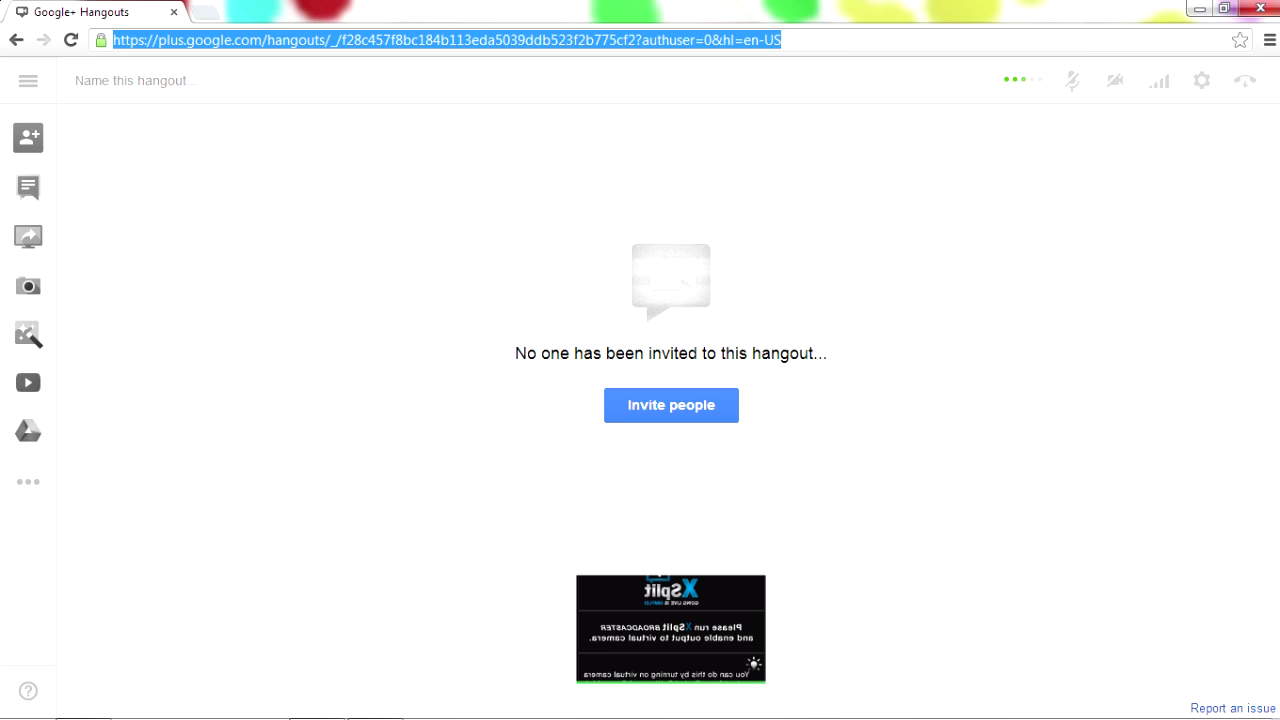
# Step: Navigate to plus.google.com/hangouts
pyautogui.write('plus.go')
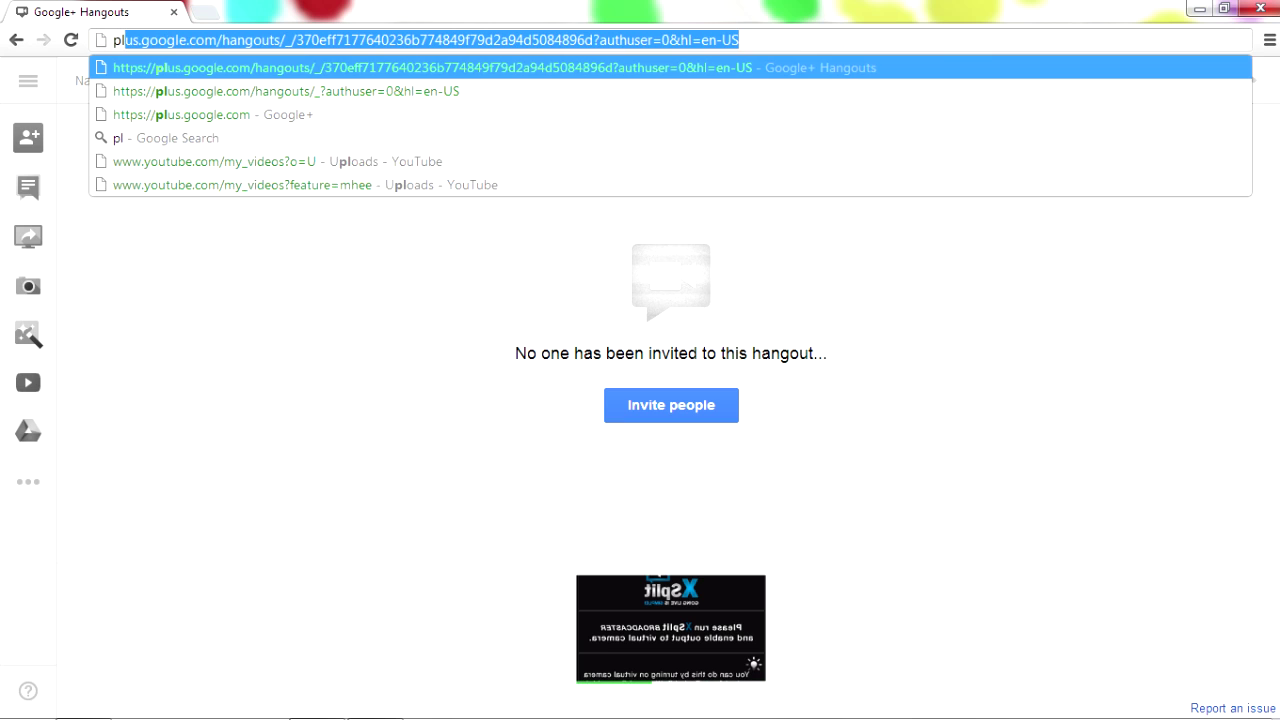
pyautogui.write('ogle.com/')
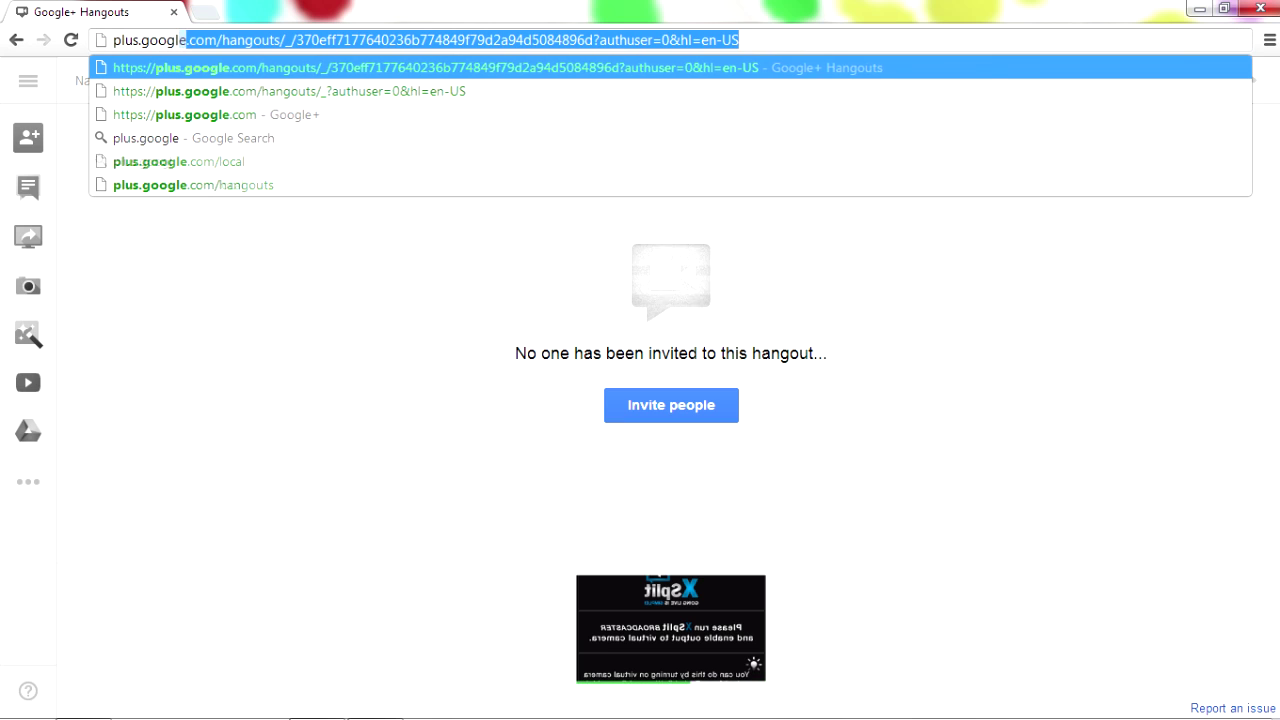
pyautogui.write('gan')
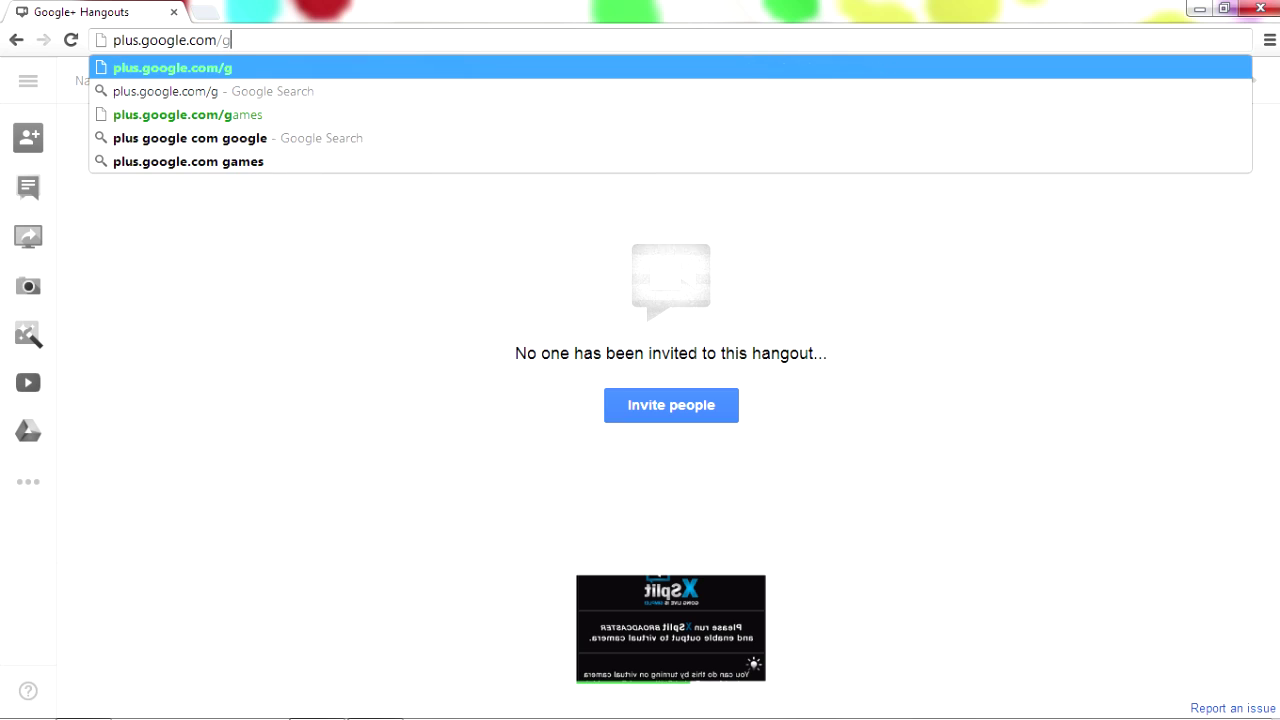
pyautogui.press('BackSpace')
pyautogui.press('BackSpace')
pyautogui.press('BackSpace')
pyautogui.write('hangouts')
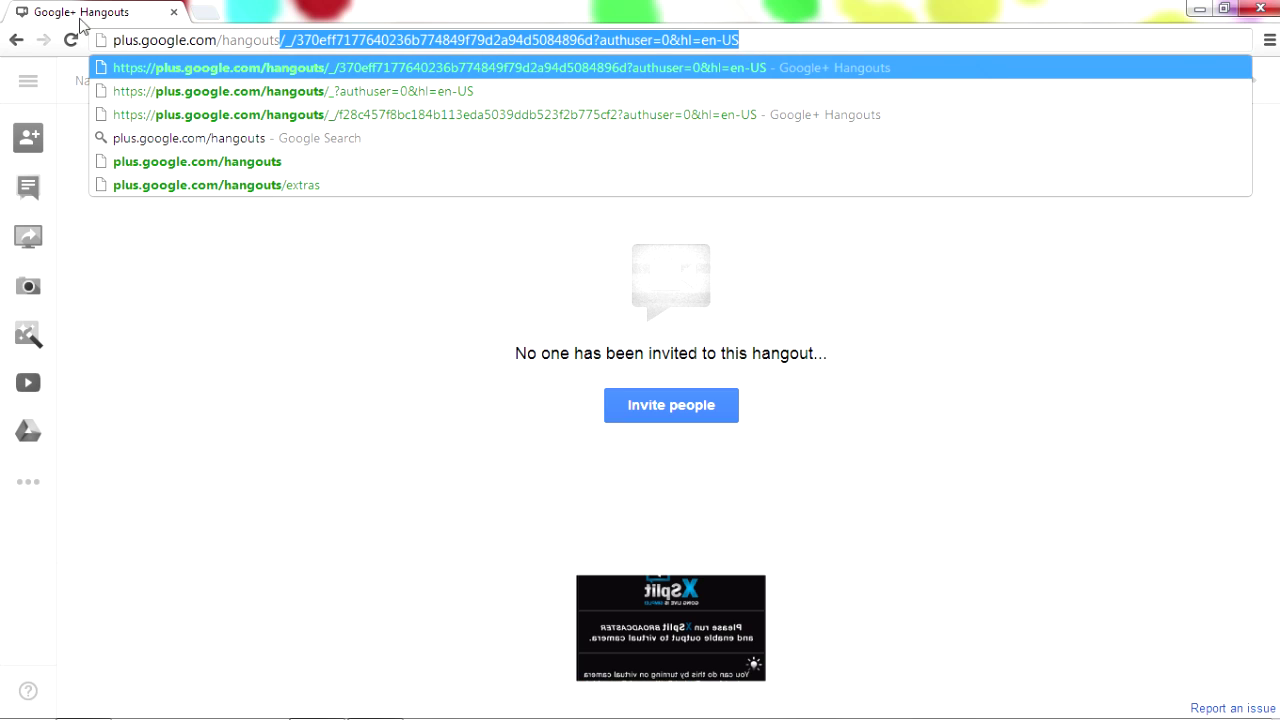
pyautogui.click(264, 169)
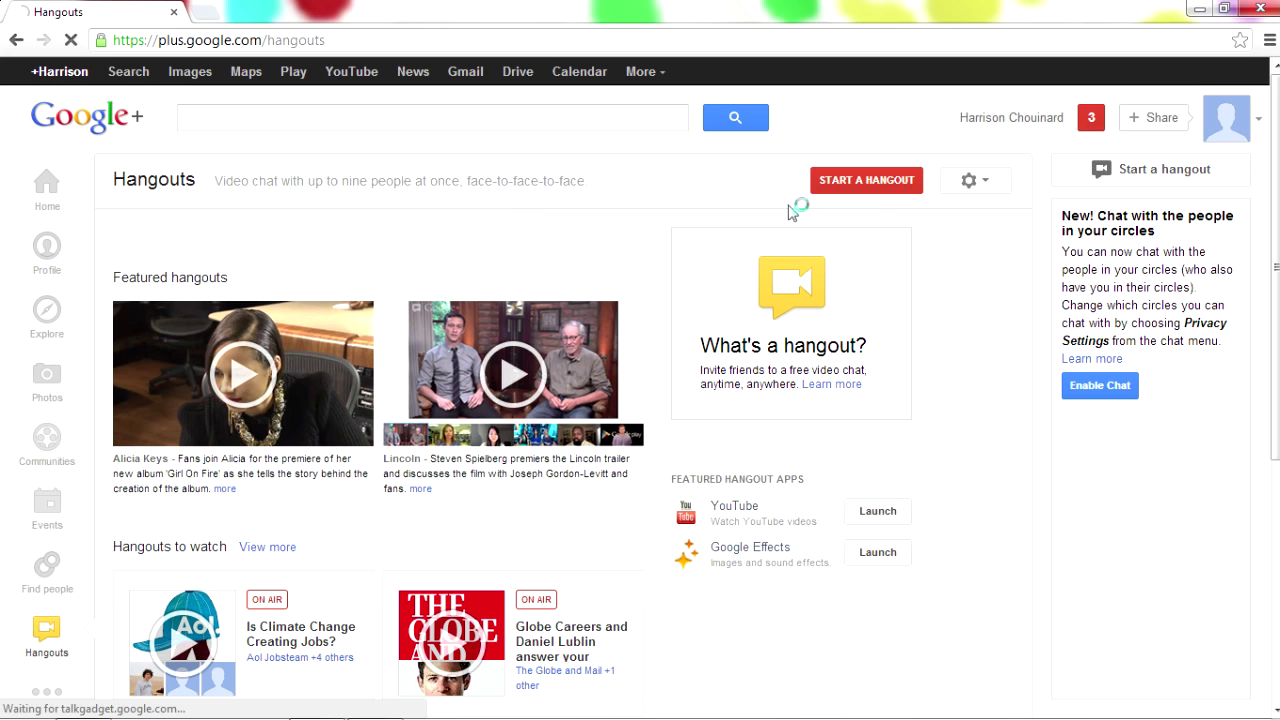
# Step: Start a new hangout, close its popup window, then close Chrome
pyautogui.click(878, 180)
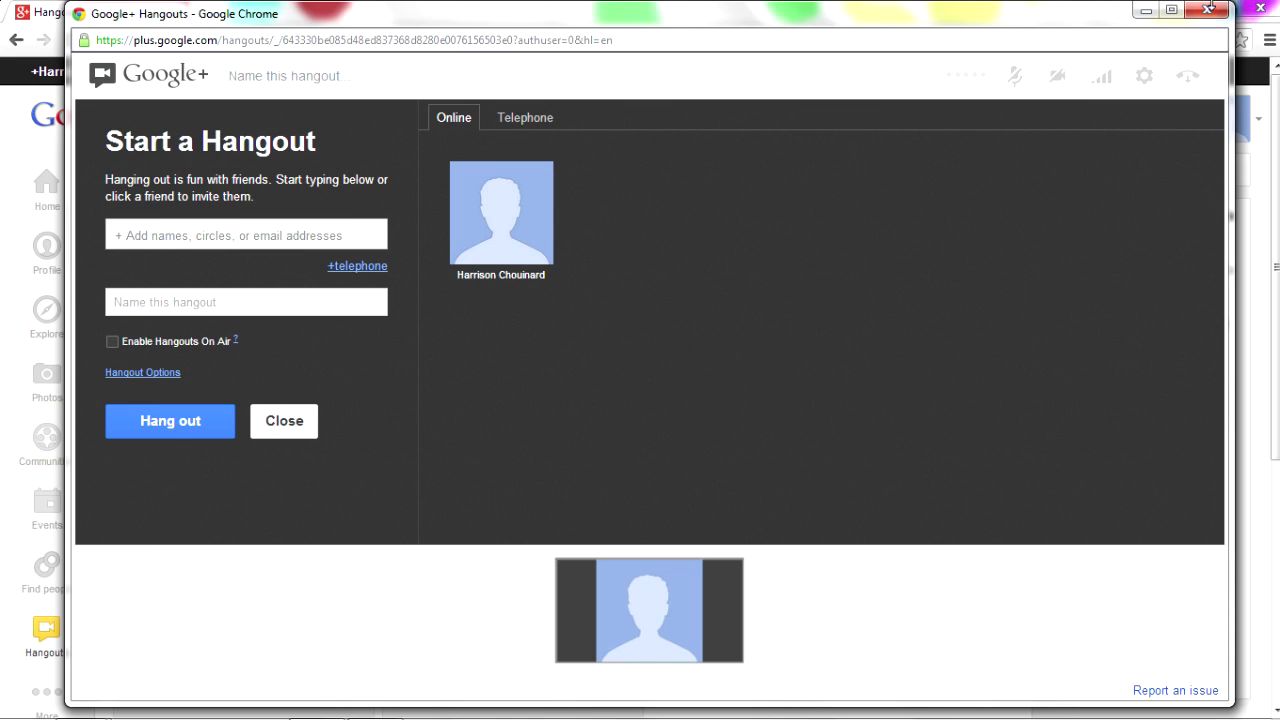
pyautogui.click(1207, 10)
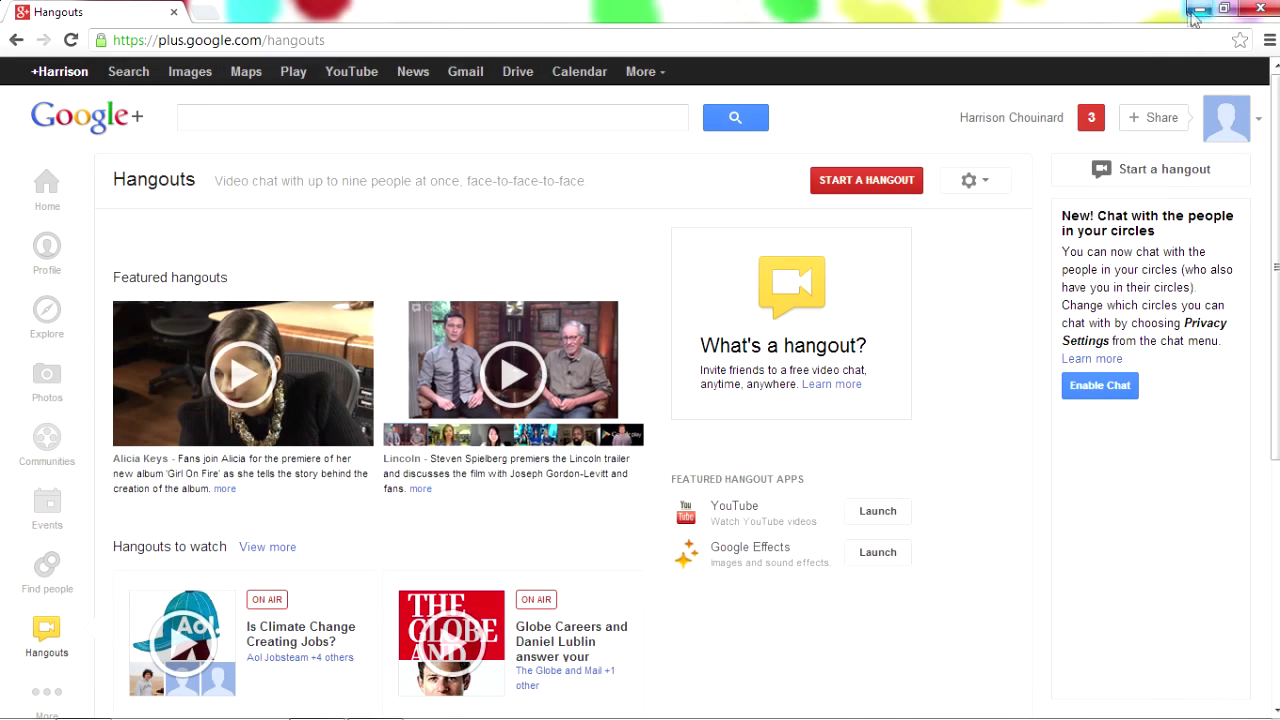
pyautogui.click(1260, 9)
pyautogui.moveTo(1077, 133); pyautogui.dragTo(211, 602)
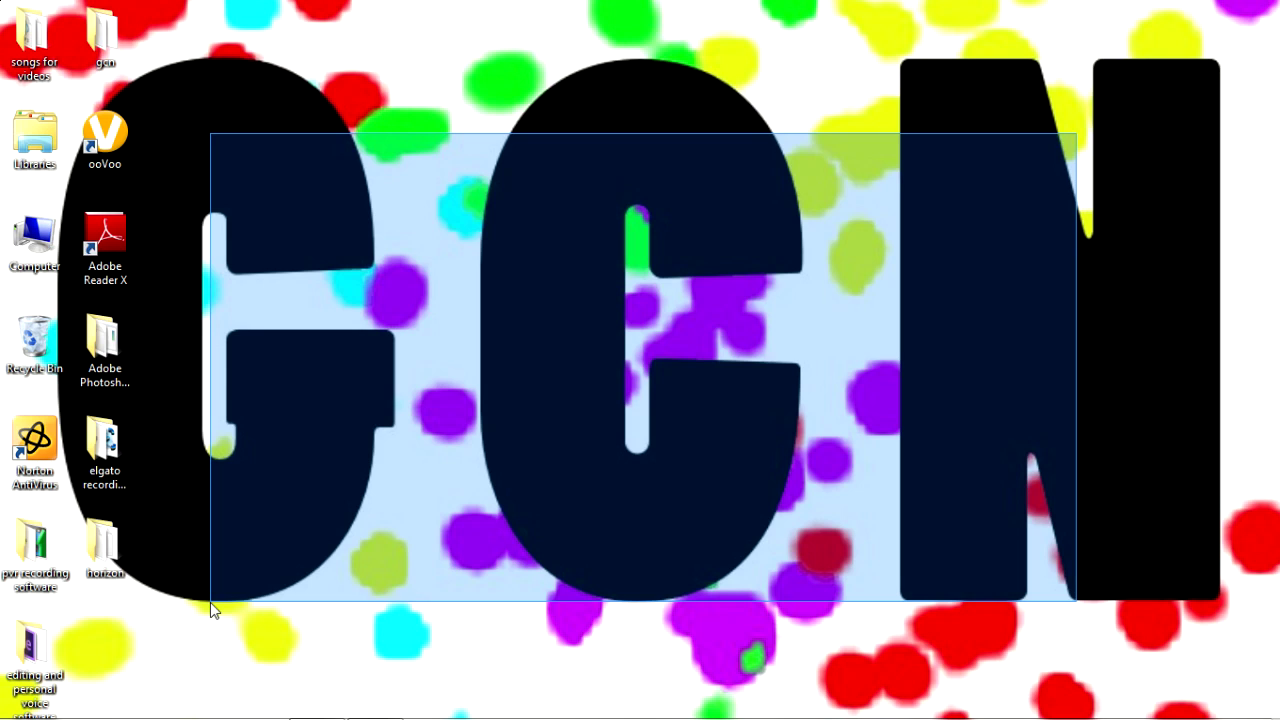
pyautogui.moveTo(210, 602); pyautogui.dragTo(209, 602)
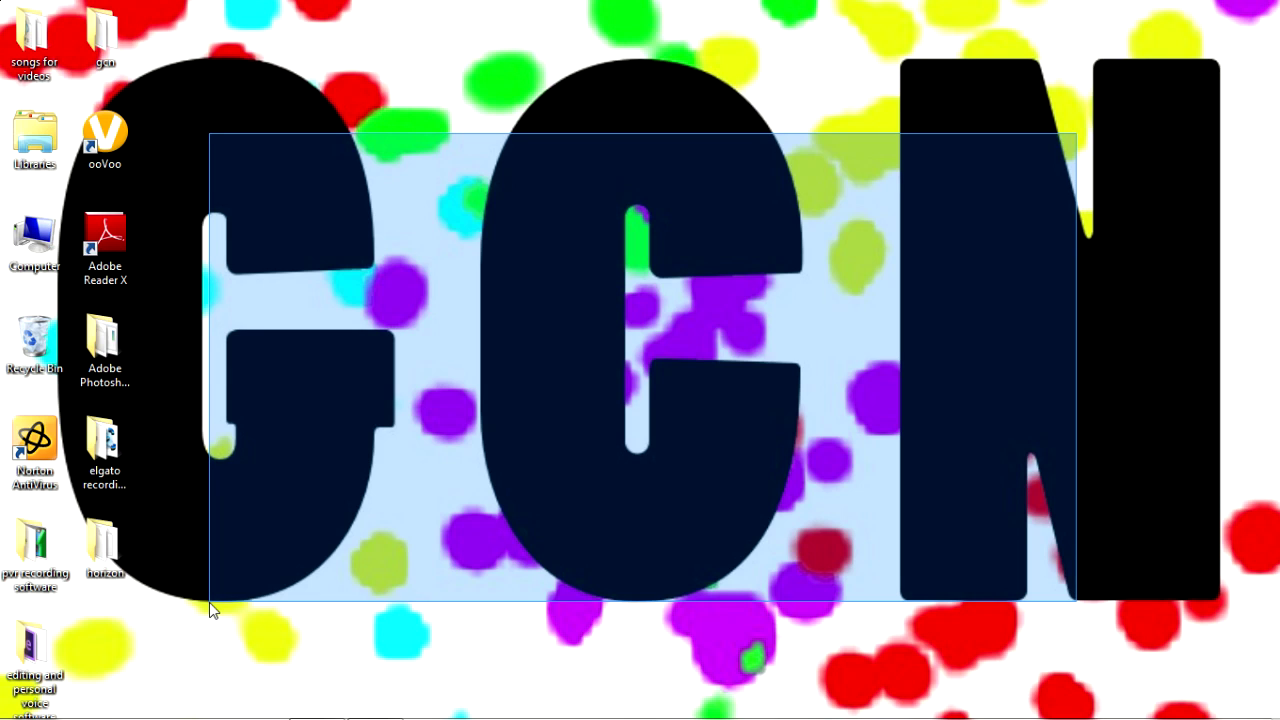
pyautogui.moveTo(209, 602); pyautogui.dragTo(203, 604)
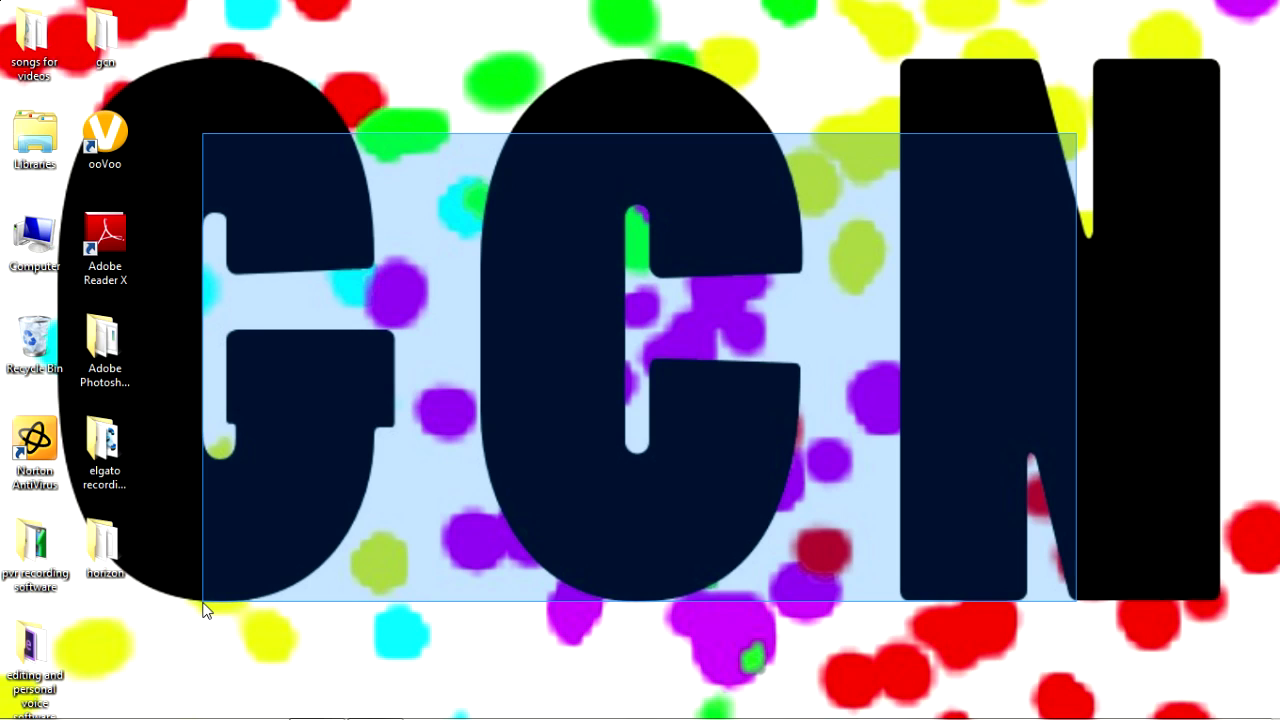